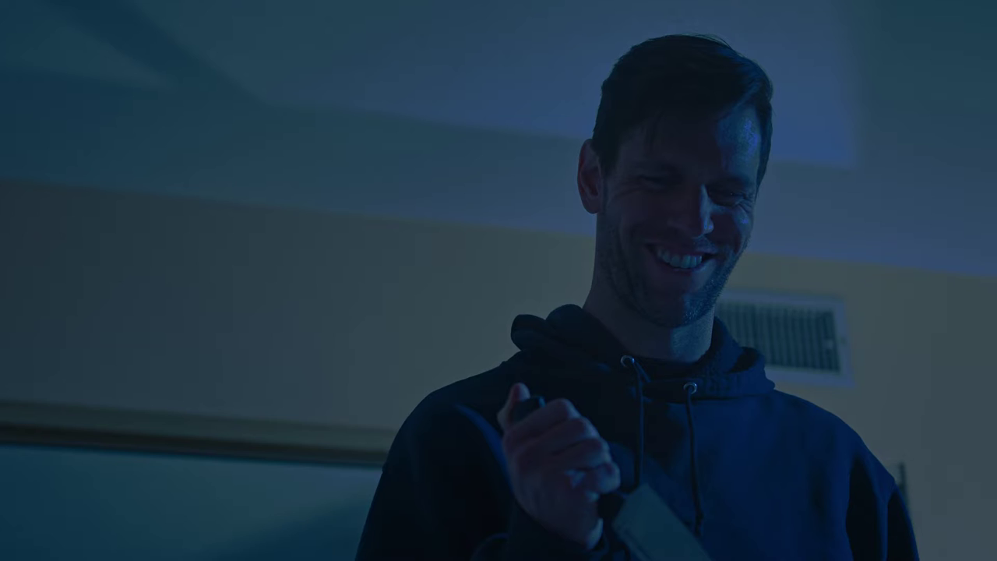
Step: Pause the clip, add serial nodes 02–06 after node 01, and reselect node 01
key(space)
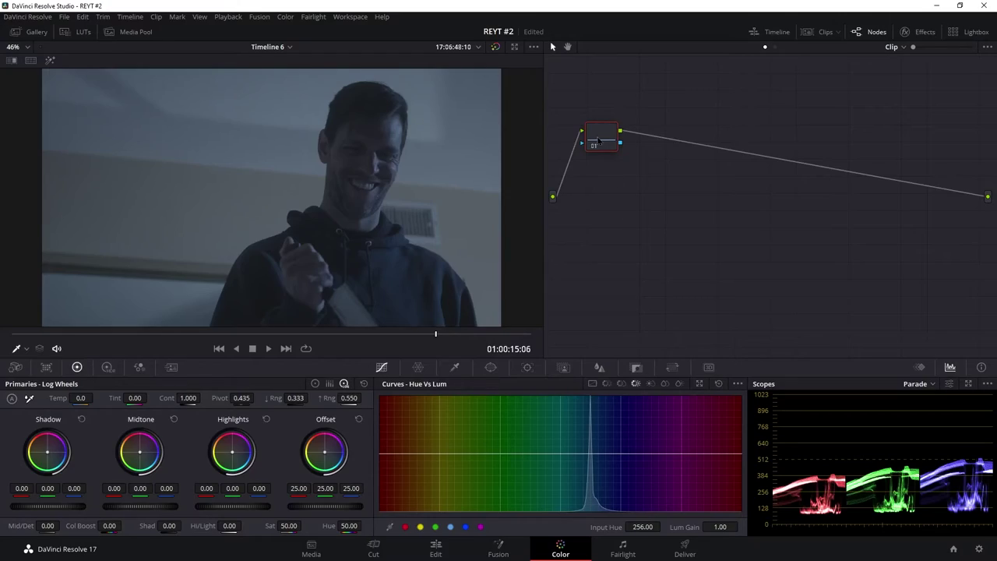
key(alt+s)
drag(650, 140, 599, 194)
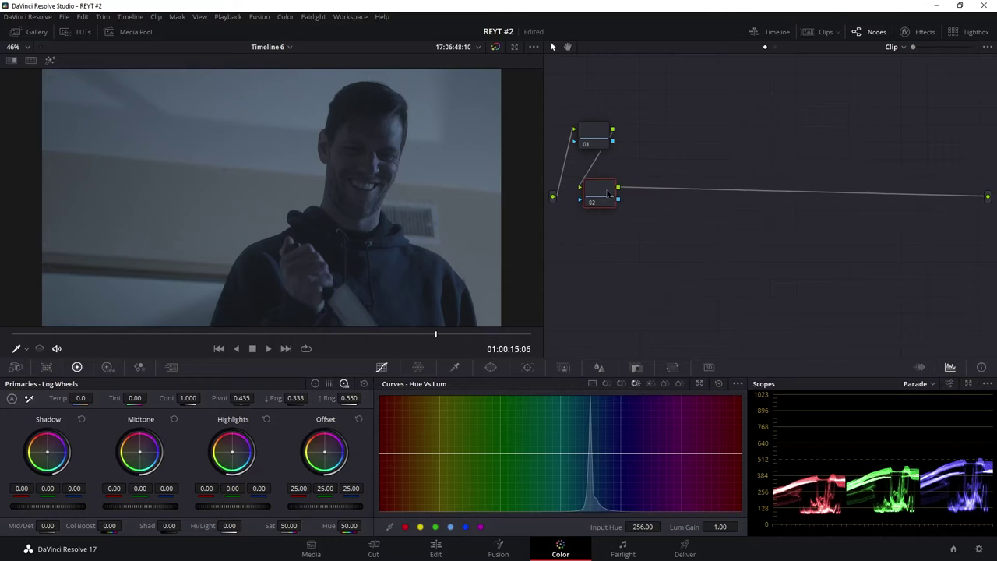
key(alt+s)
key(alt+s)
key(alt+s)
key(alt+s)
click(596, 134)
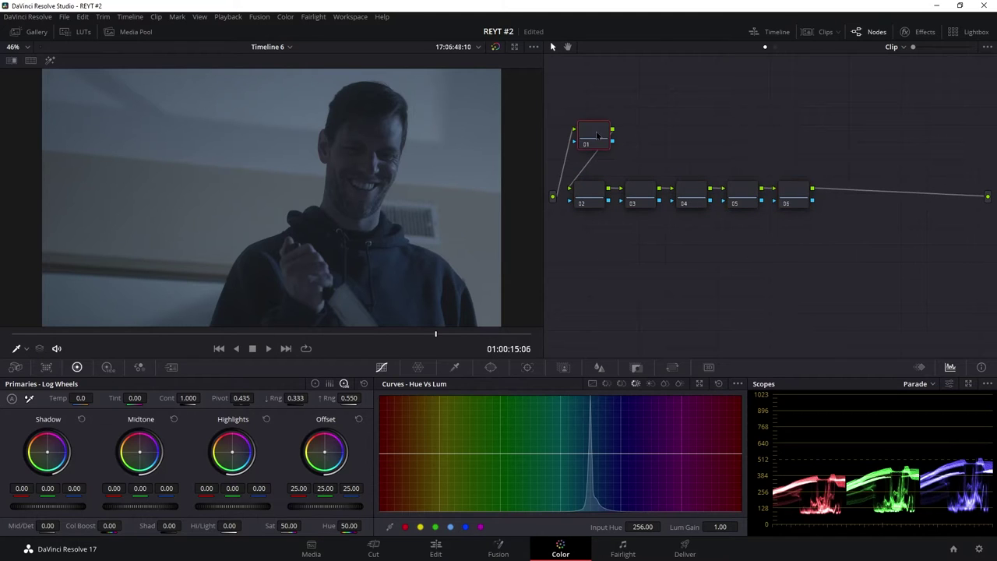
click(921, 32)
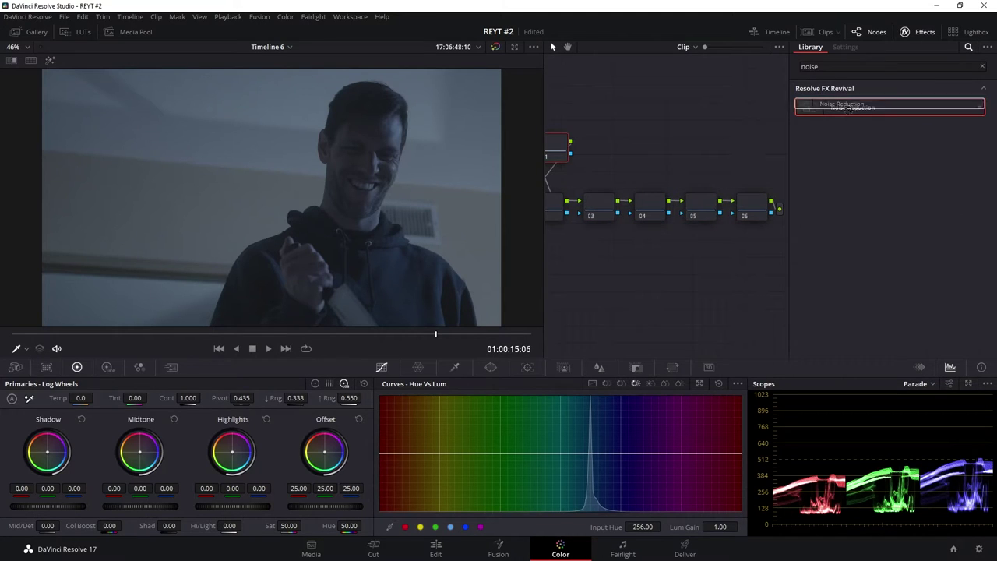
Step: Give node 01 Noise Reduction with temporal luma/chroma thresholds 3.0 and spatial chroma 4.4
drag(852, 108, 568, 148)
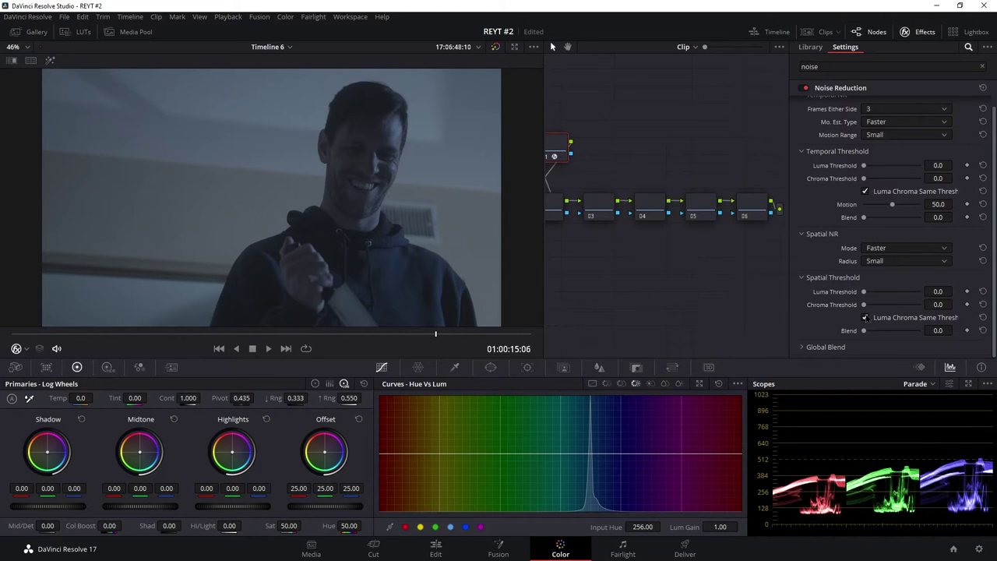
drag(956, 304, 955, 302)
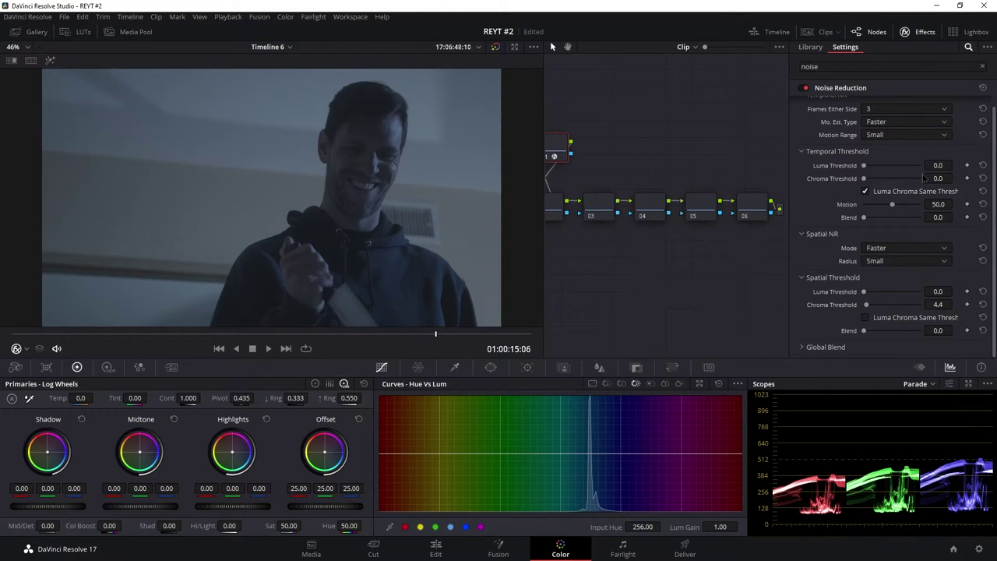
click(904, 32)
click(600, 207)
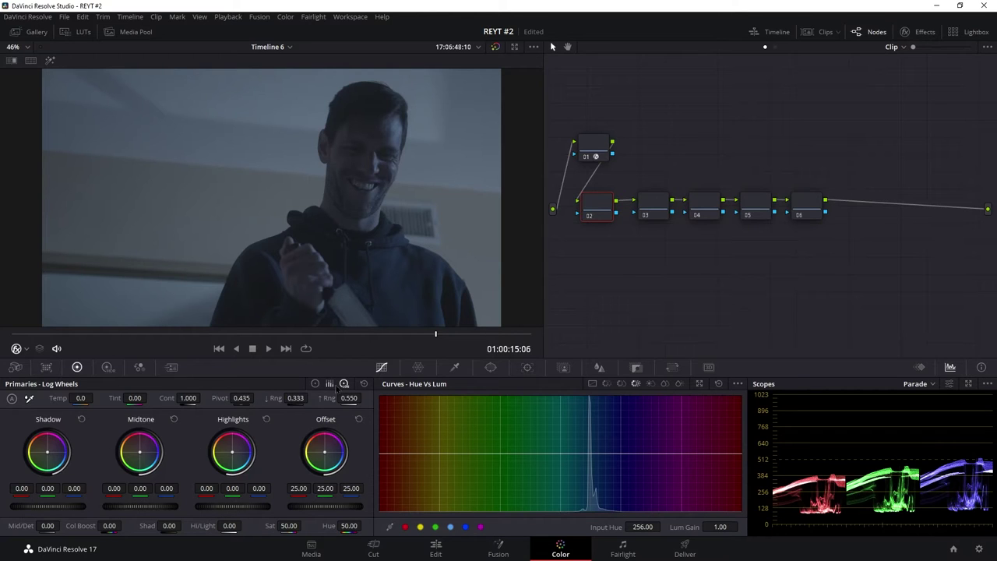
Step: On node 02's Log wheels, lower shadows and midtones and set offset to 25.15
click(314, 384)
click(344, 383)
drag(158, 507, 129, 506)
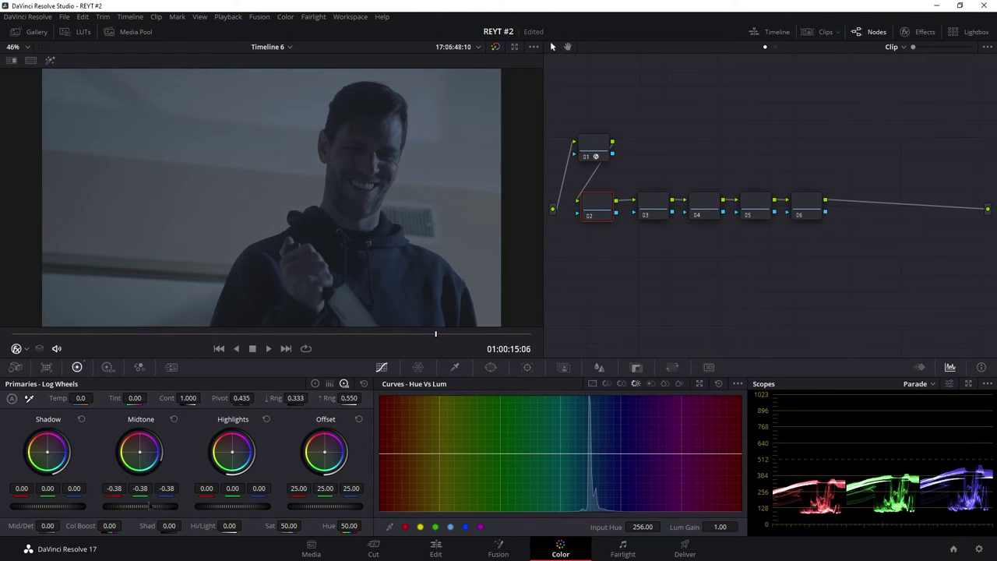
drag(52, 506, 45, 507)
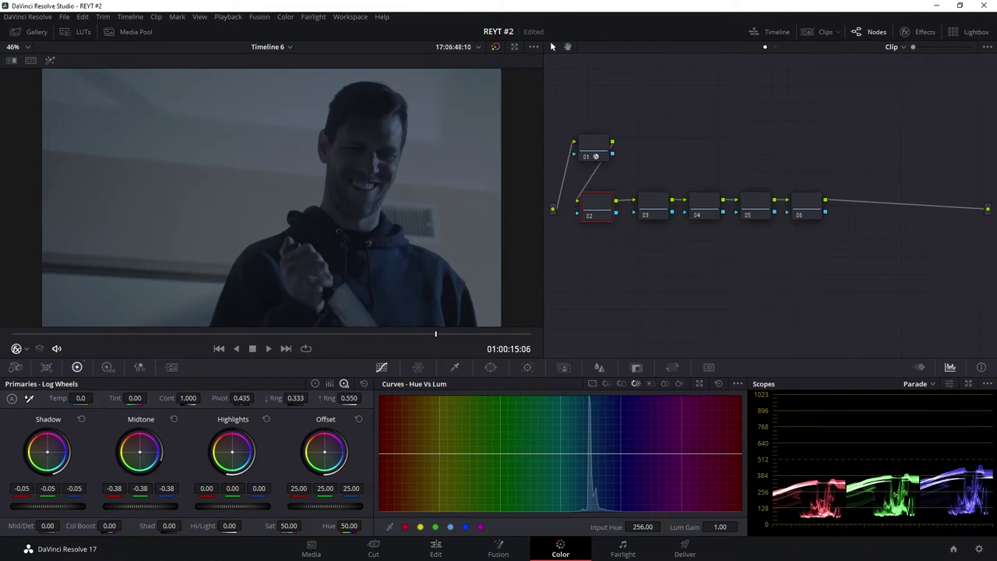
mouse_move(148, 507)
mouse_down()
mouse_move(125, 506)
mouse_move(144, 507)
mouse_up()
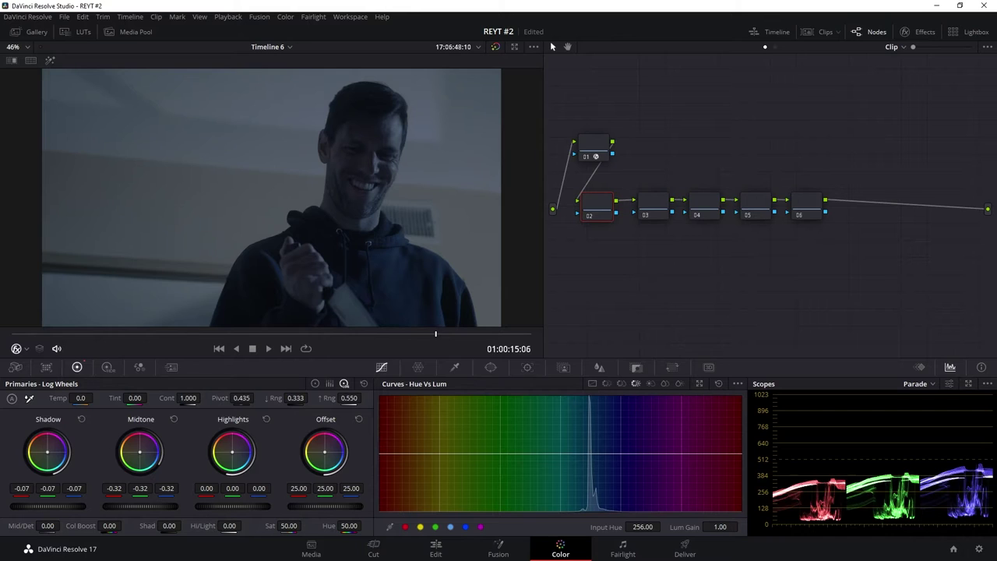
drag(315, 507, 309, 506)
click(315, 383)
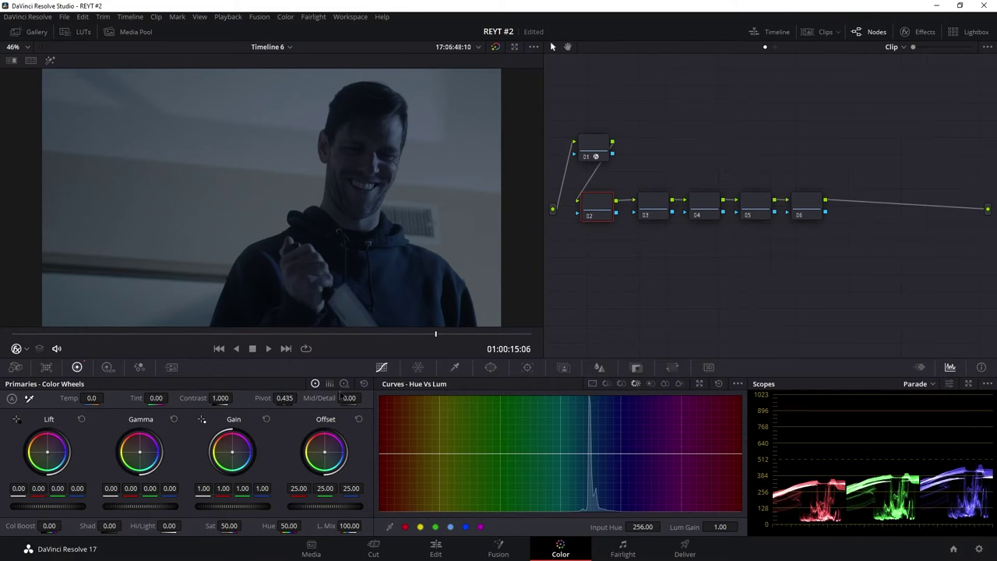
click(344, 383)
drag(319, 507, 328, 506)
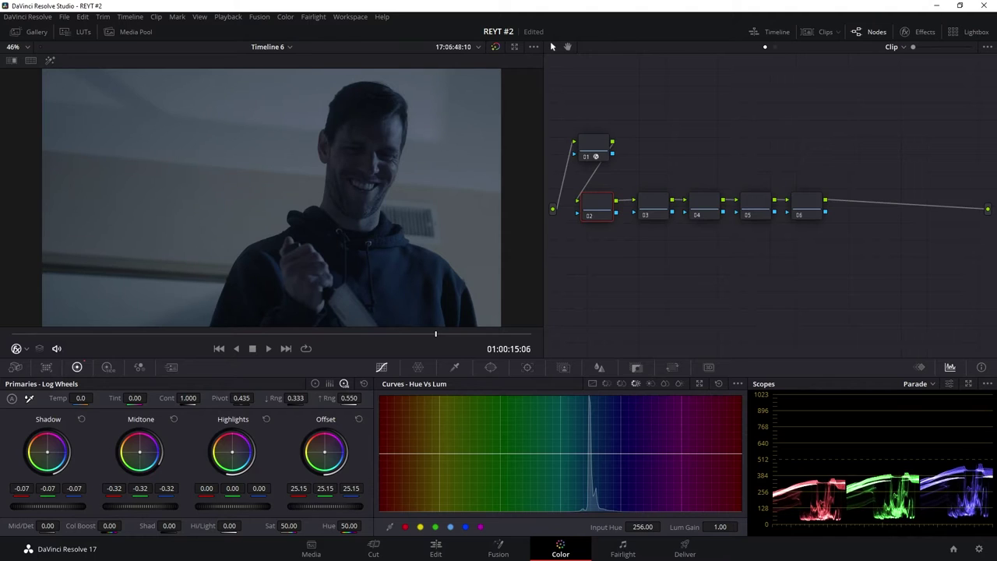
Step: In the Color Wheels, raise contrast to 1.108 and lift to 0.02, saving the project
click(314, 384)
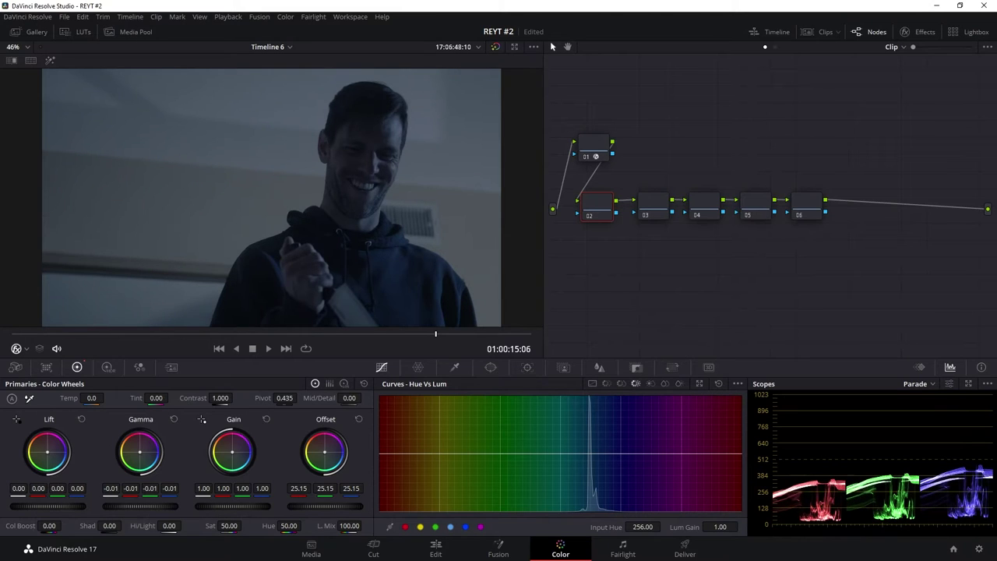
key(ctrl+s)
drag(220, 397, 237, 398)
drag(74, 505, 82, 506)
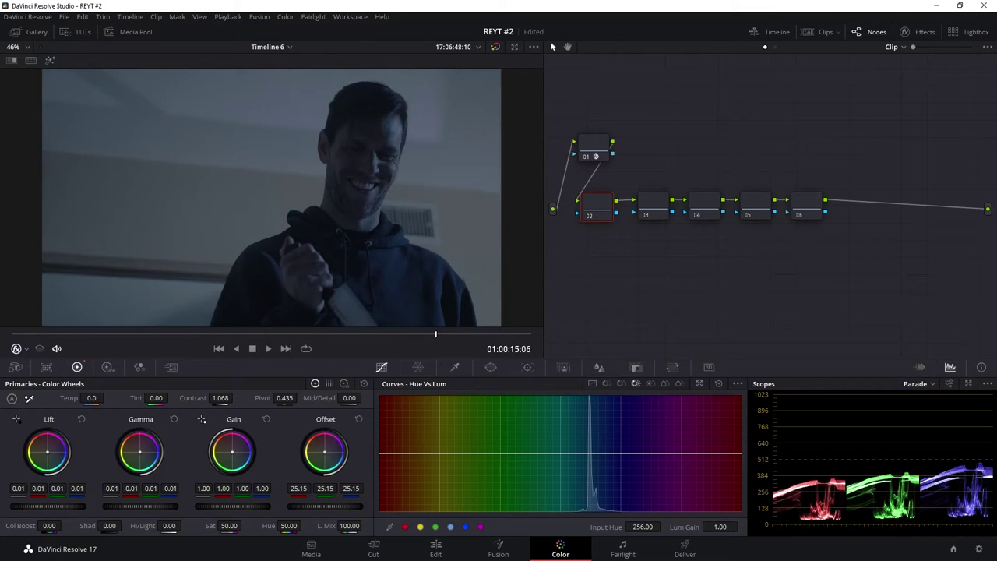
drag(221, 397, 235, 398)
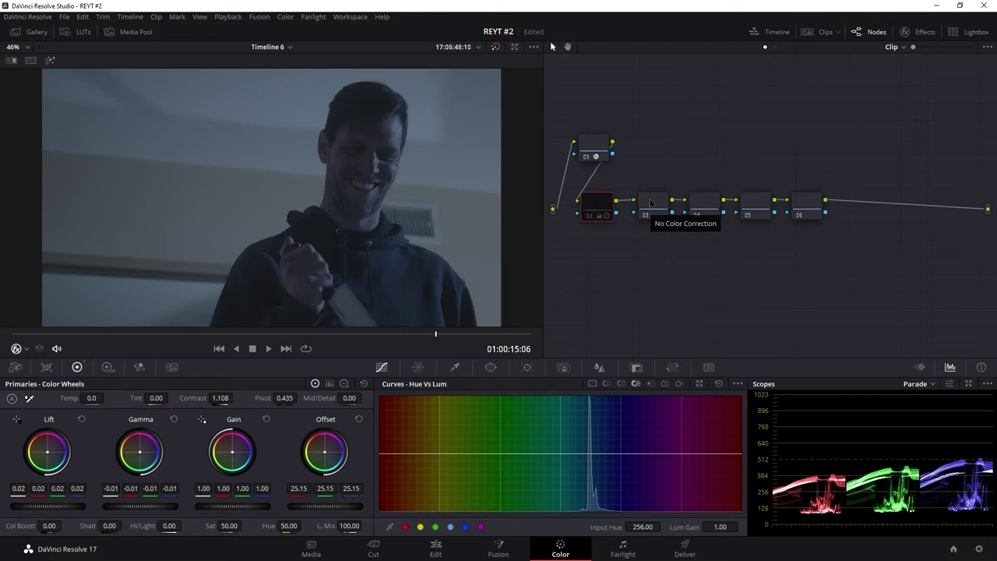
click(656, 204)
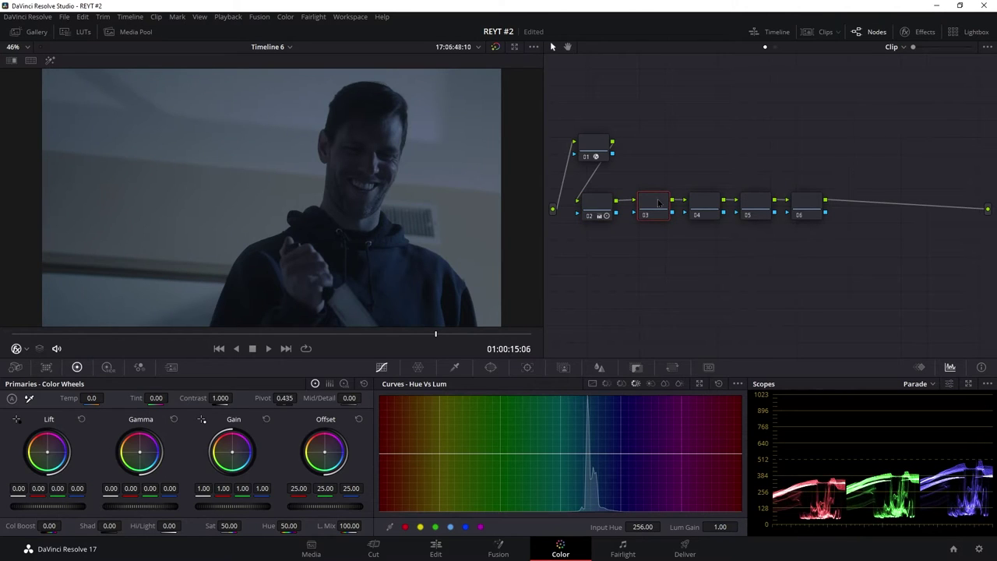
Step: On node 02, set saturation 100 and log shadows -0.10, midtones -0.37, highlights reset
click(597, 204)
drag(209, 527, 244, 526)
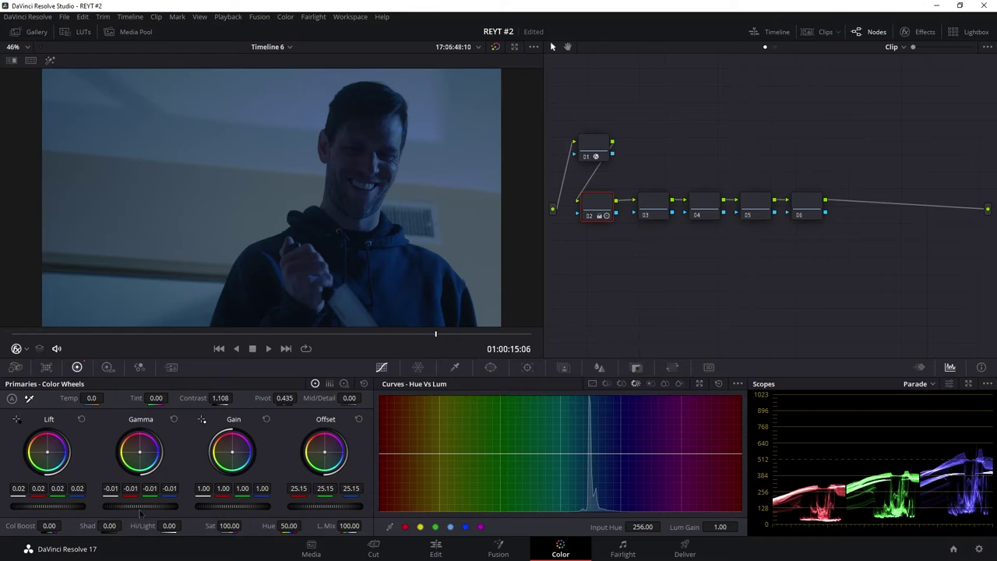
drag(140, 508, 156, 508)
click(343, 383)
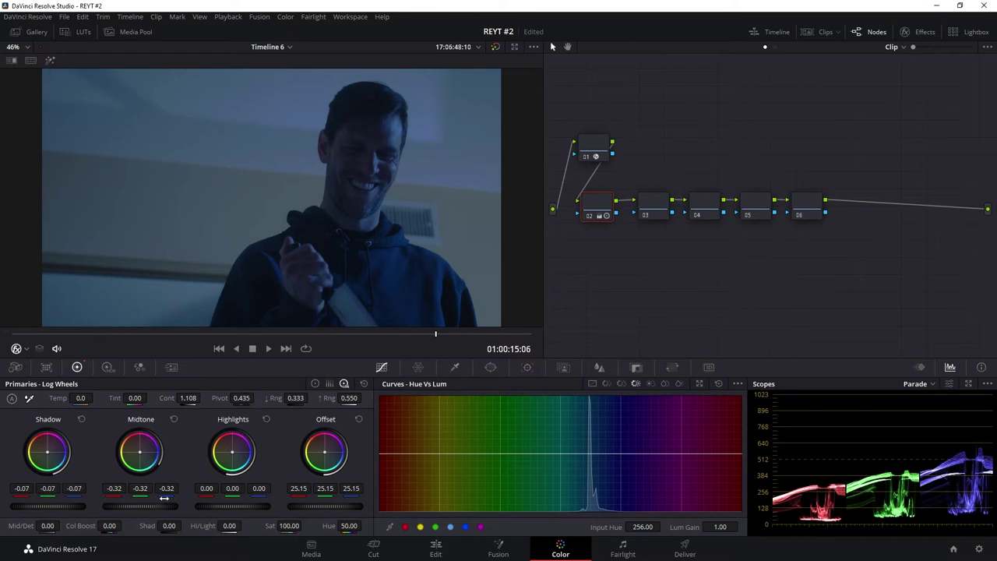
drag(48, 506, 40, 507)
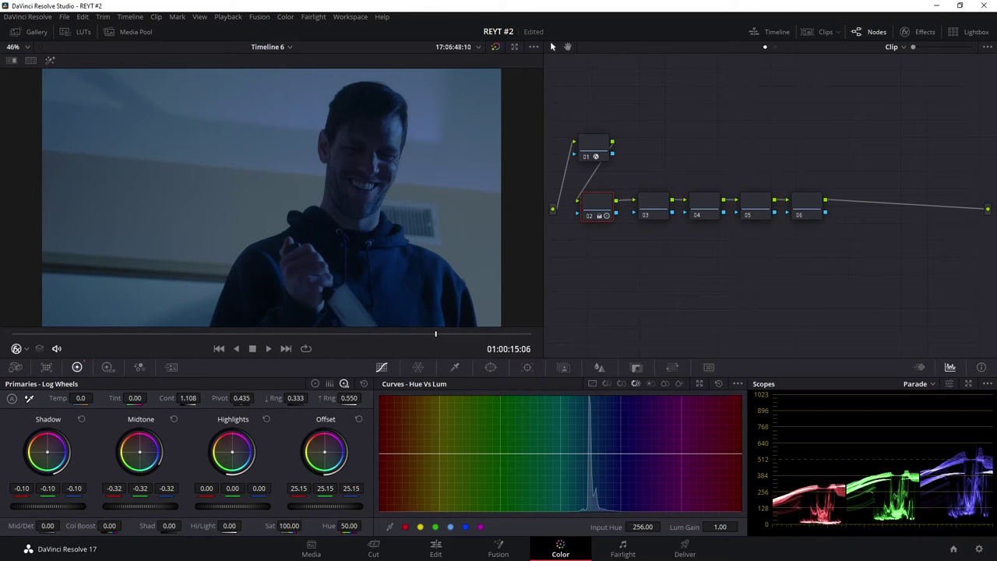
drag(137, 508, 130, 508)
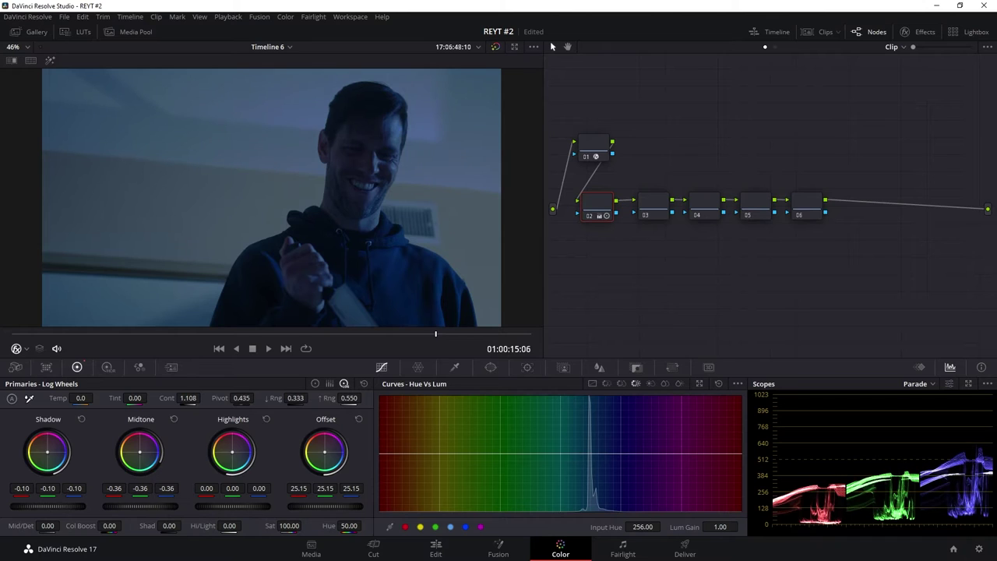
drag(251, 508, 233, 508)
click(265, 419)
drag(140, 508, 134, 508)
key(ctrl+shift+apostrophe)
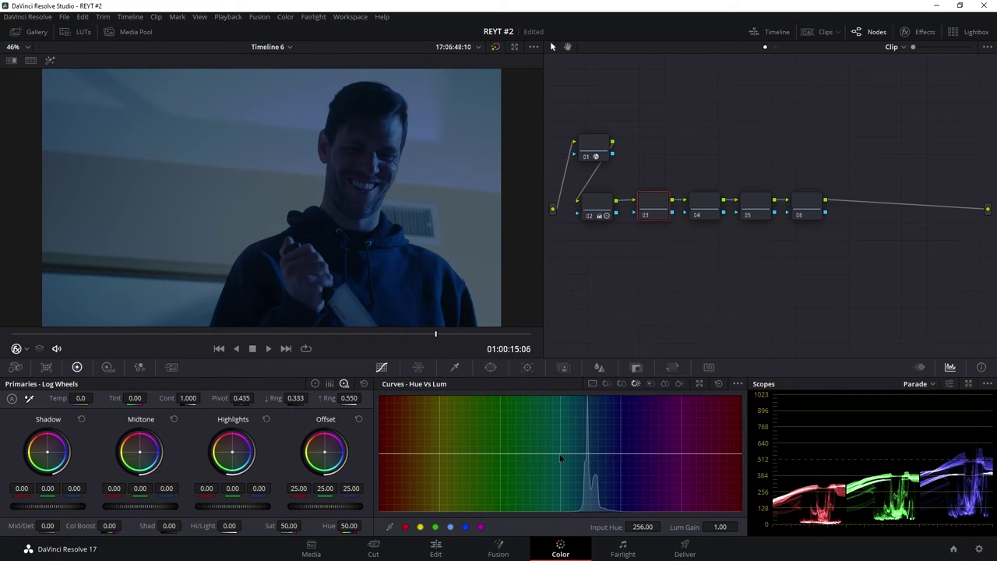
Step: Add Hue vs Lum points on node 03 and dip the cyan-blue hues to lum gain 0.54
click(560, 456)
click(620, 453)
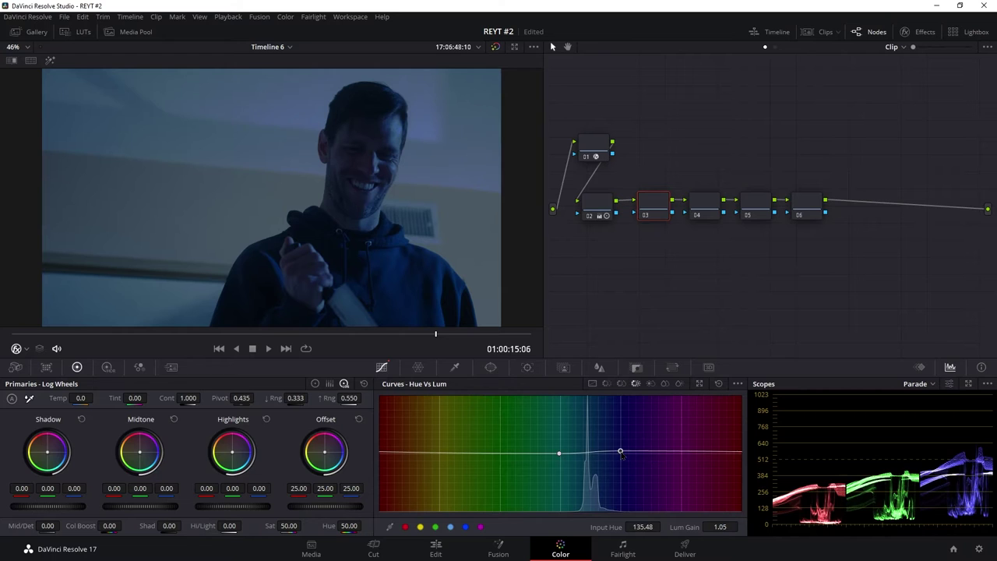
drag(587, 452, 585, 483)
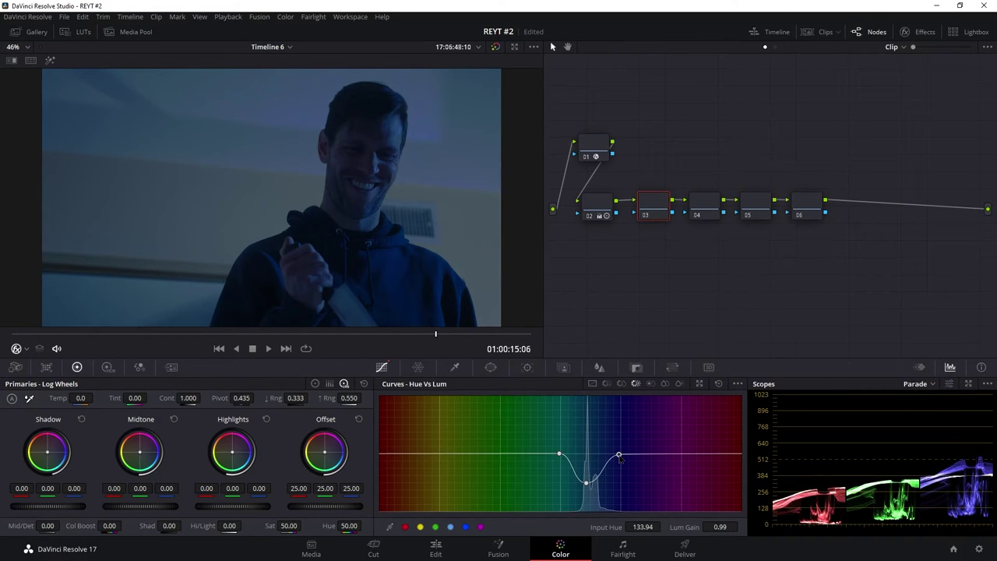
drag(620, 452, 591, 483)
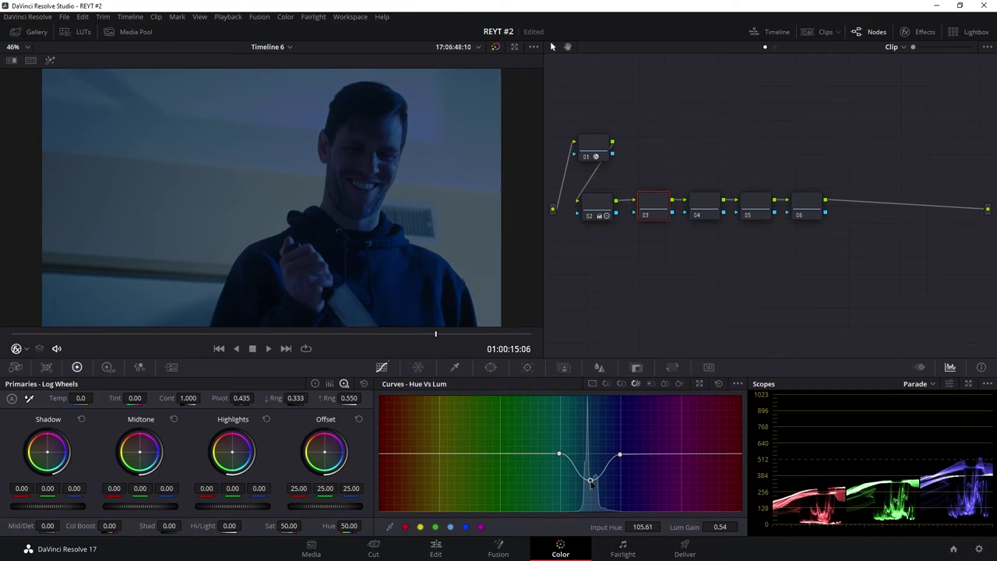
Step: Toggle node 03 off and on to compare its curve, then return to node 04
click(713, 208)
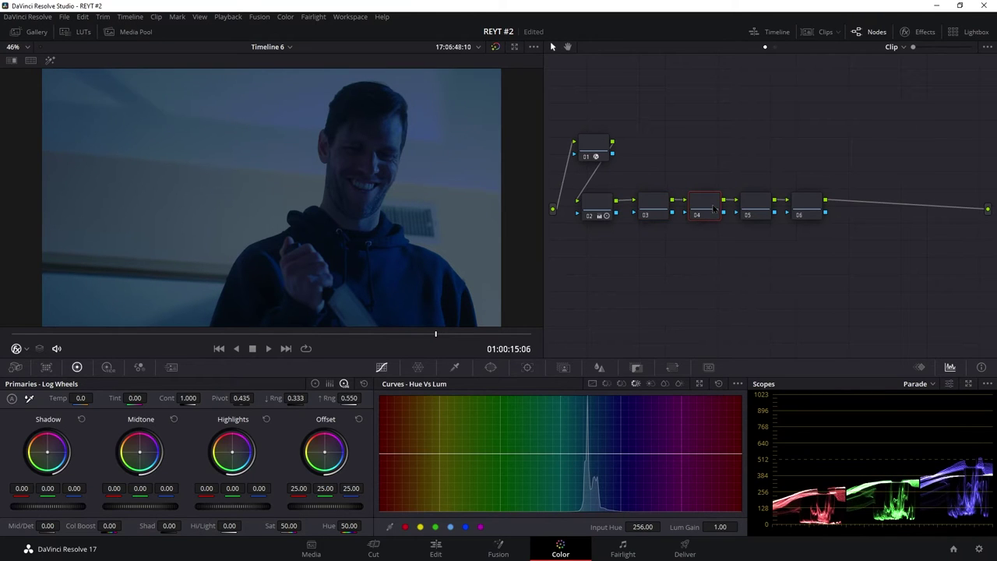
click(659, 207)
key(ctrl+d)
key(ctrl+d)
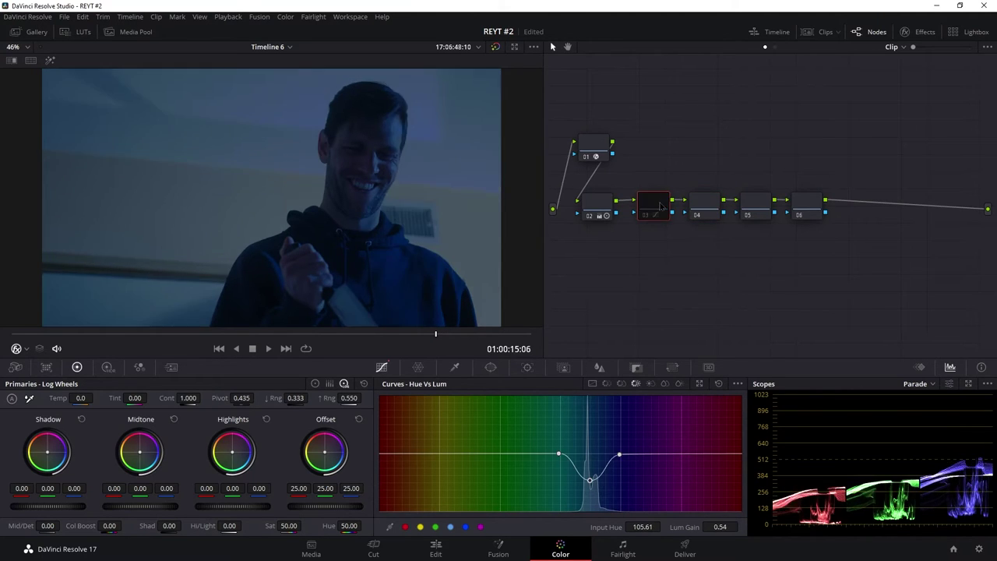
click(702, 210)
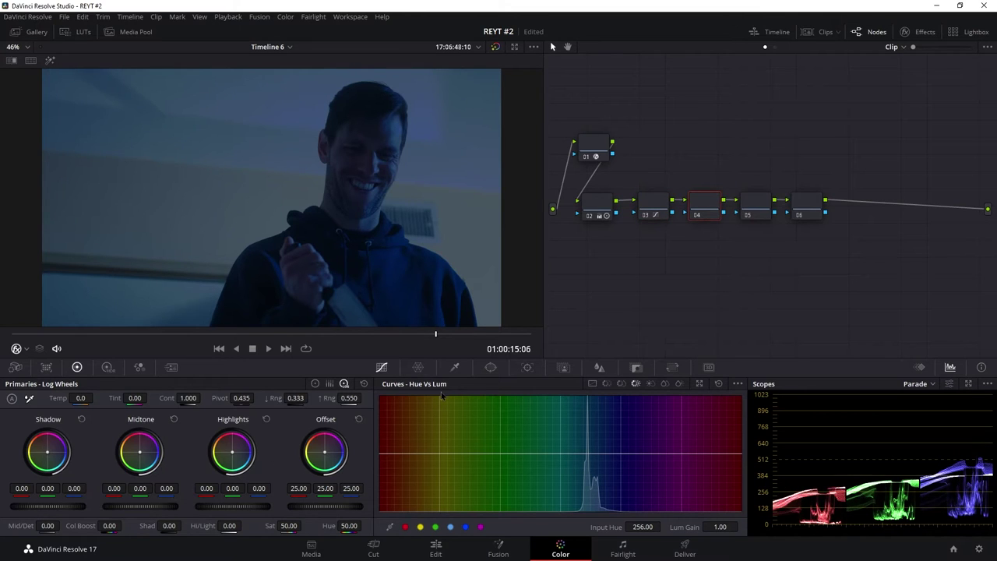
Step: Key node 04's bright areas with an HSL luminance qualifier: Low 53.6, softened lower edge
click(451, 370)
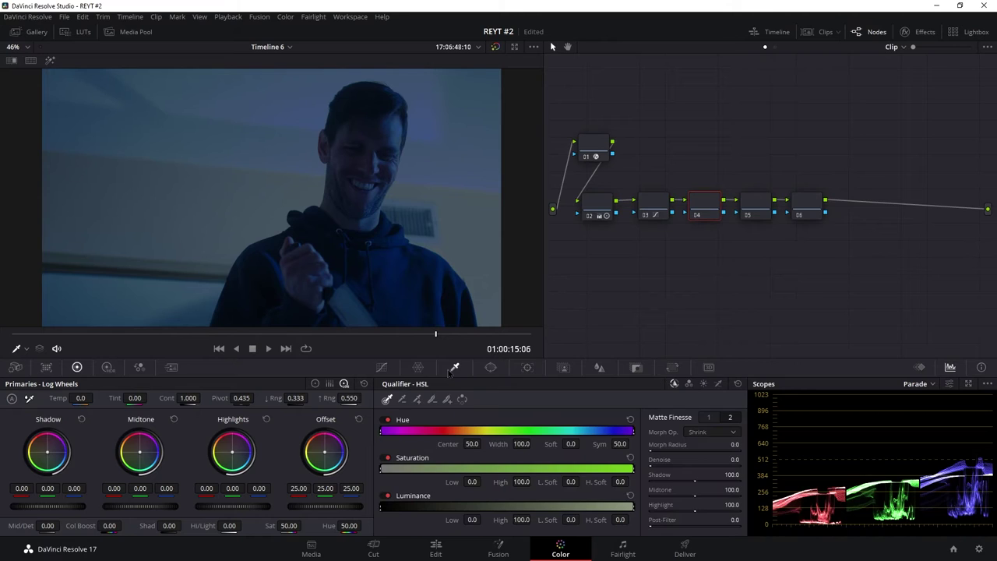
drag(472, 520, 427, 503)
click(49, 60)
drag(483, 520, 476, 519)
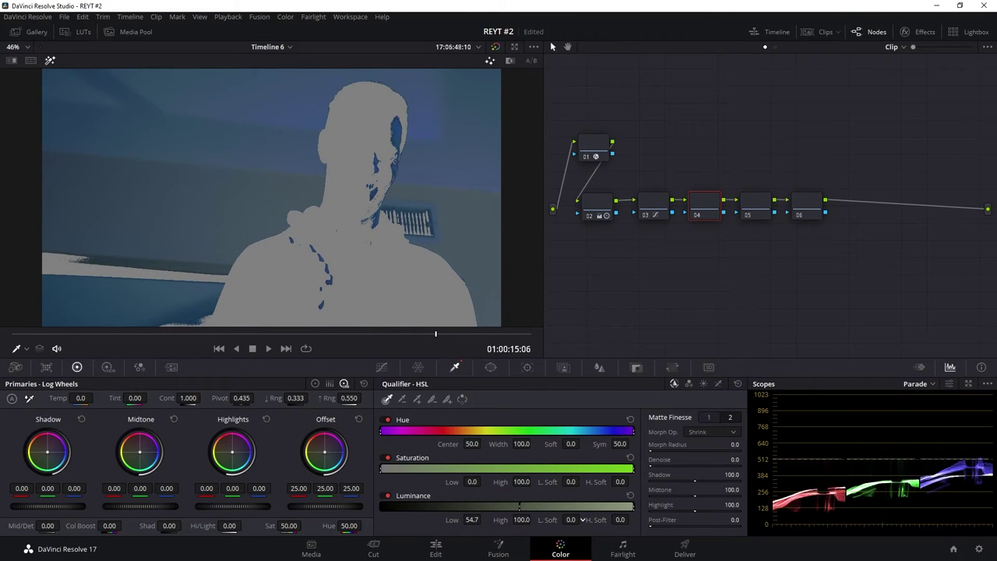
drag(581, 520, 591, 519)
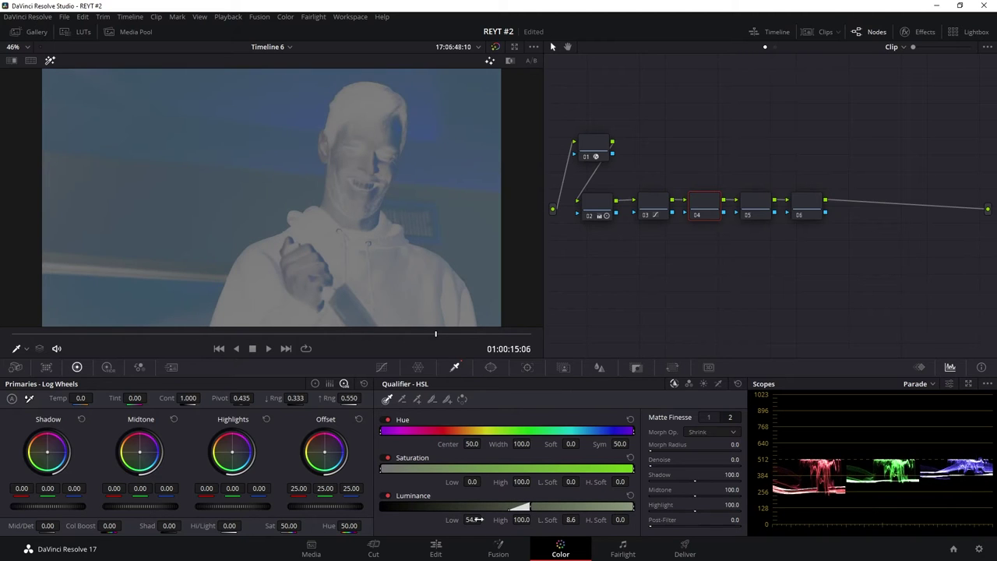
drag(477, 520, 483, 519)
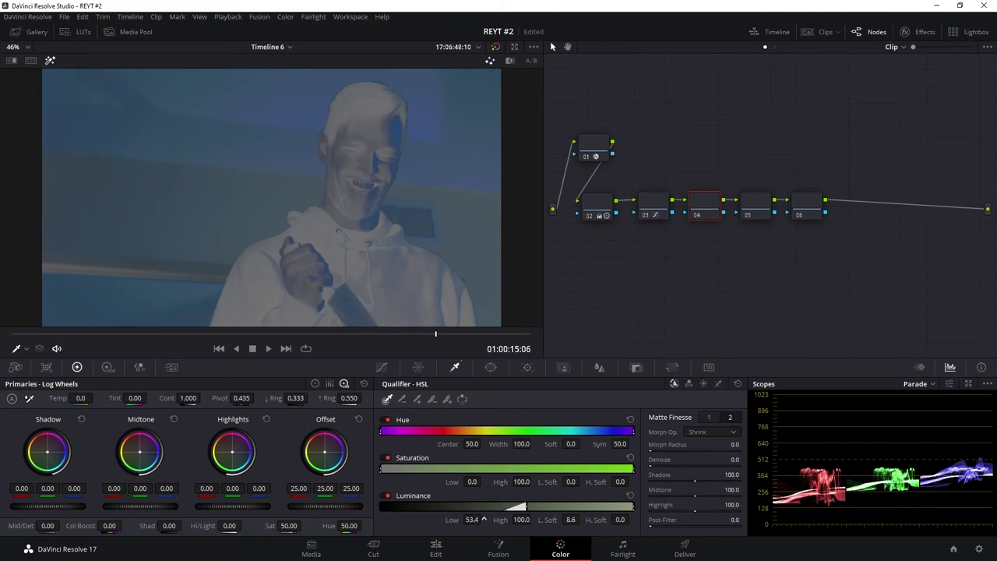
drag(483, 520, 490, 522)
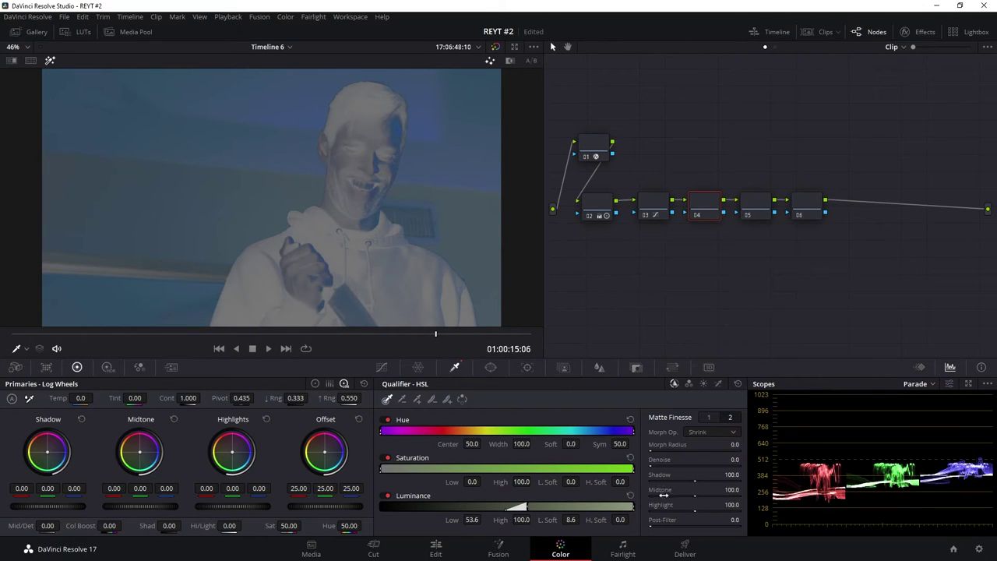
Step: Clean the matte with more blur and clean black 3.0, then drop offset to 20.50
click(709, 417)
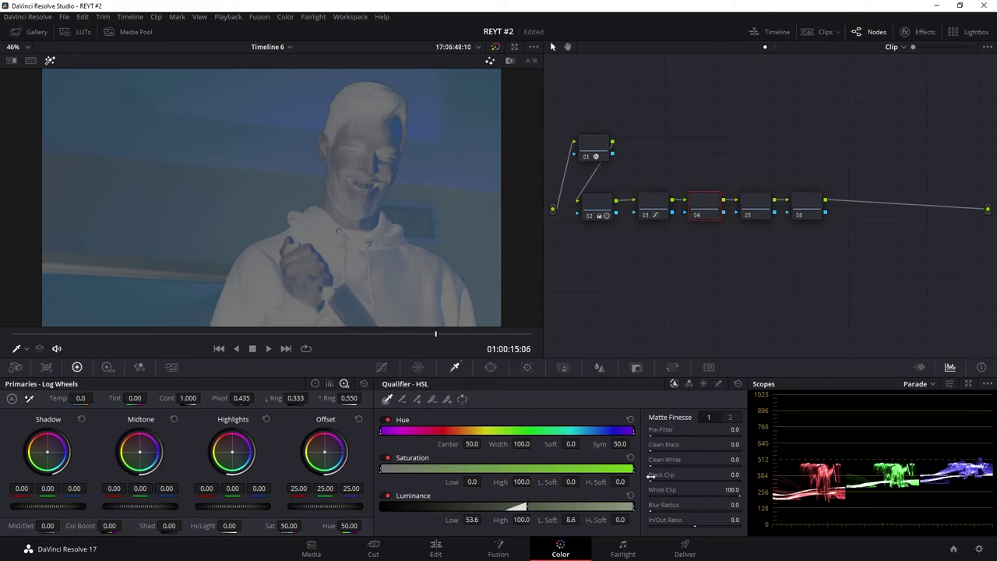
drag(651, 477, 664, 477)
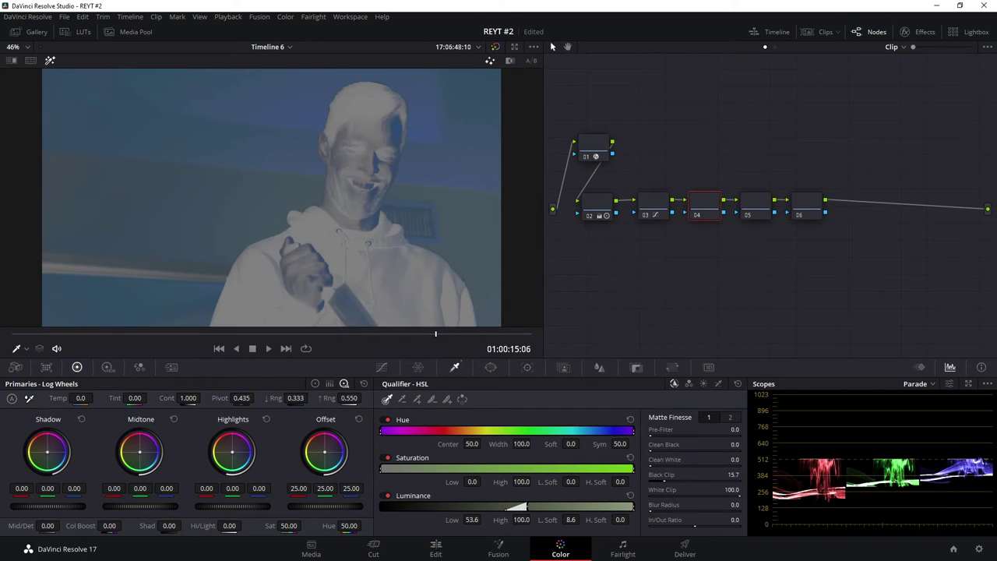
drag(651, 506, 659, 507)
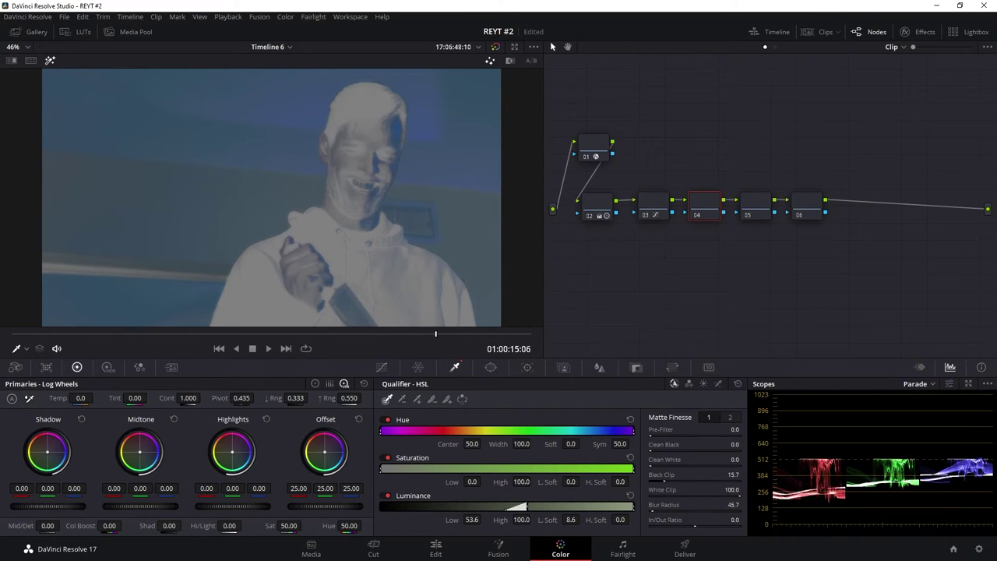
click(730, 417)
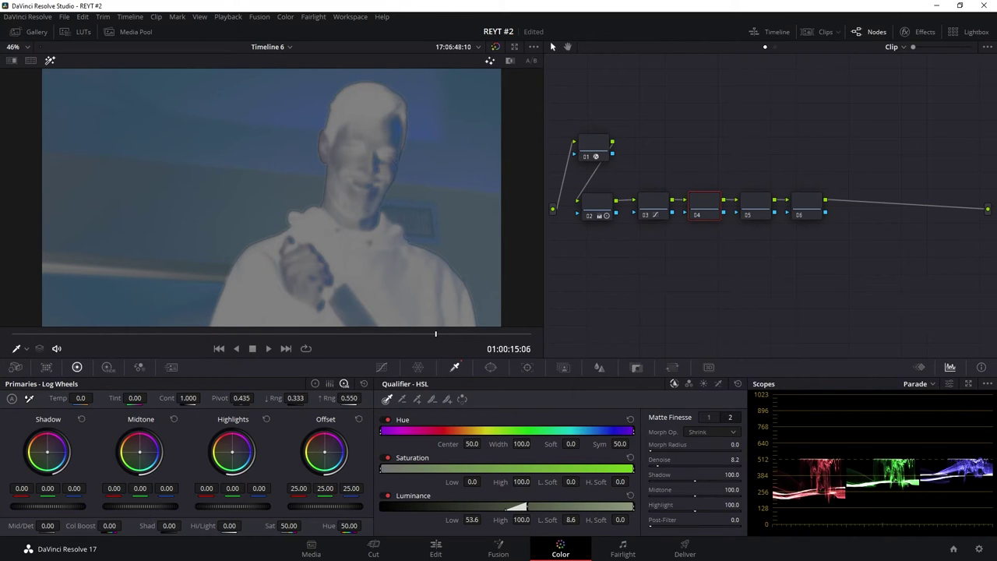
click(708, 418)
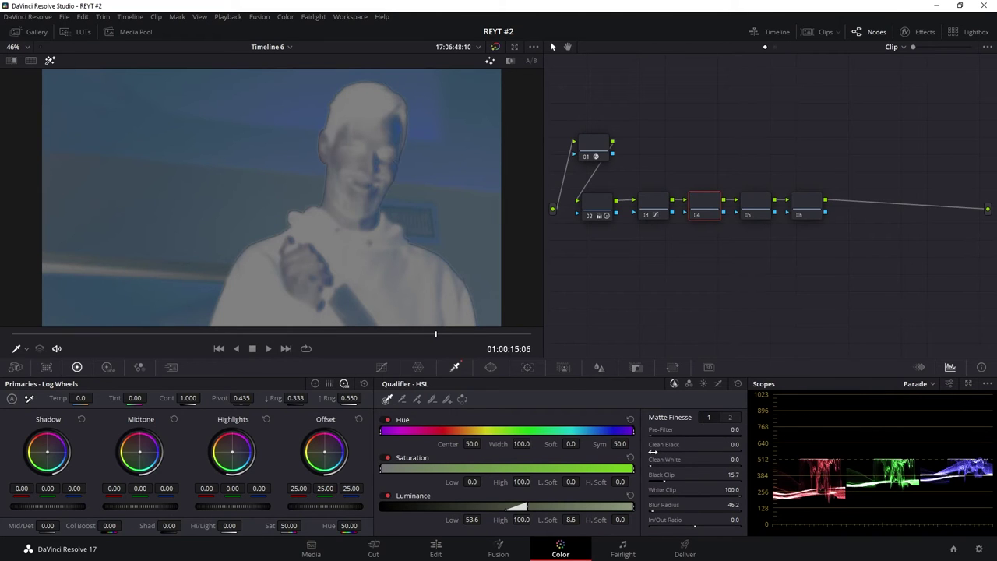
mouse_move(652, 450)
mouse_down()
mouse_move(664, 464)
mouse_move(648, 473)
mouse_up()
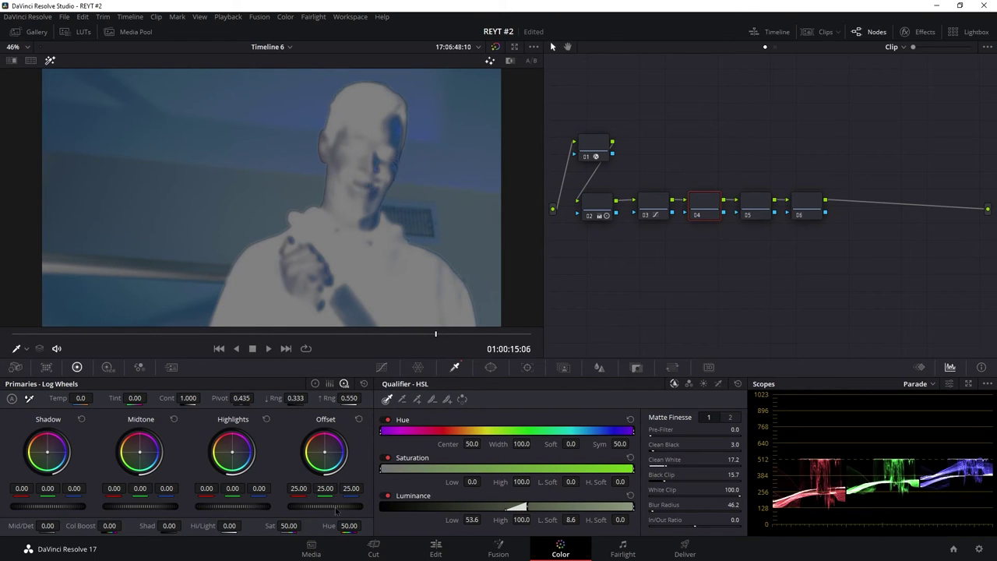
drag(324, 505, 300, 505)
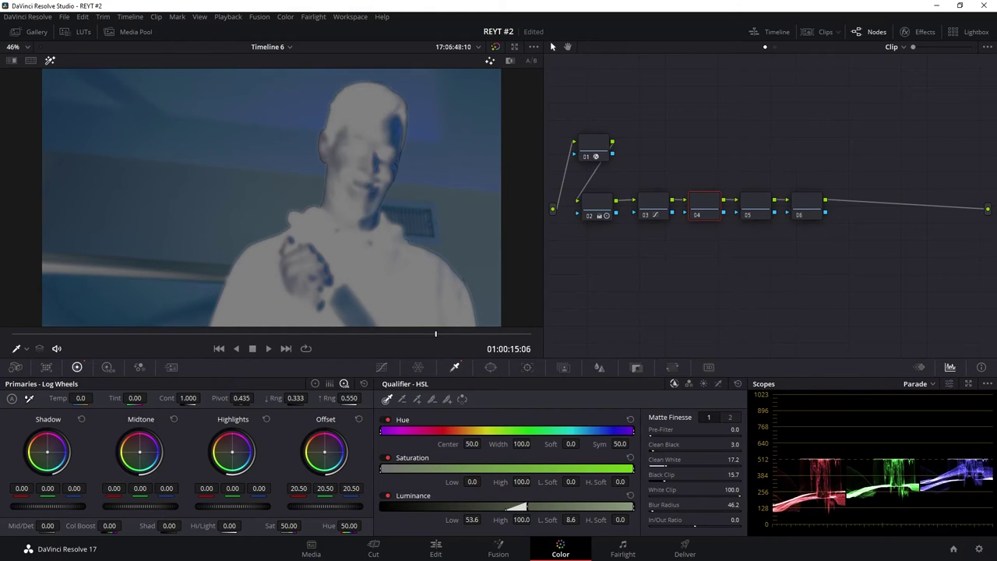
key(shift+h)
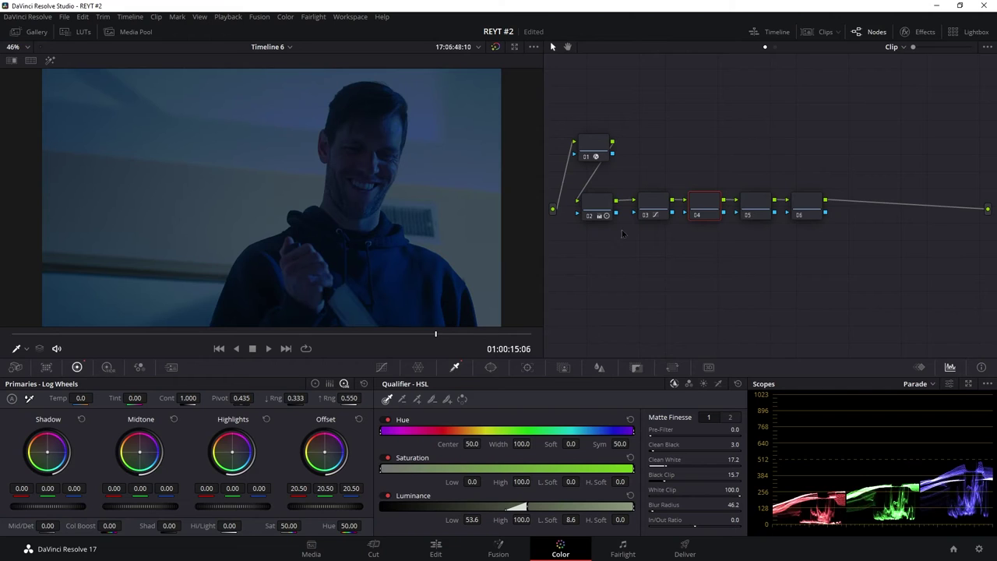
Step: Lift node 02's log shadows slightly and switch to the lift/gamma/gain wheels
click(597, 201)
drag(64, 507, 75, 508)
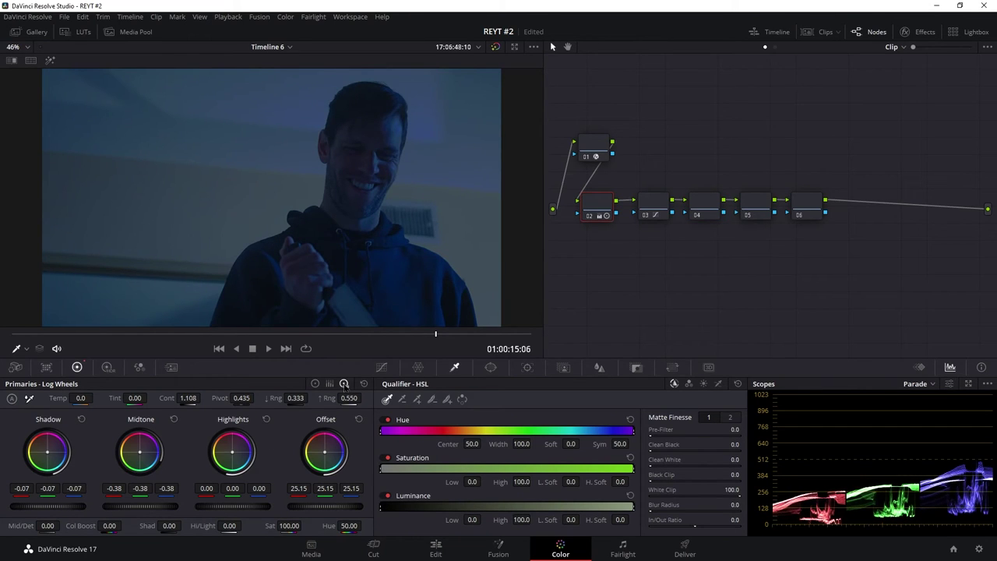
click(314, 384)
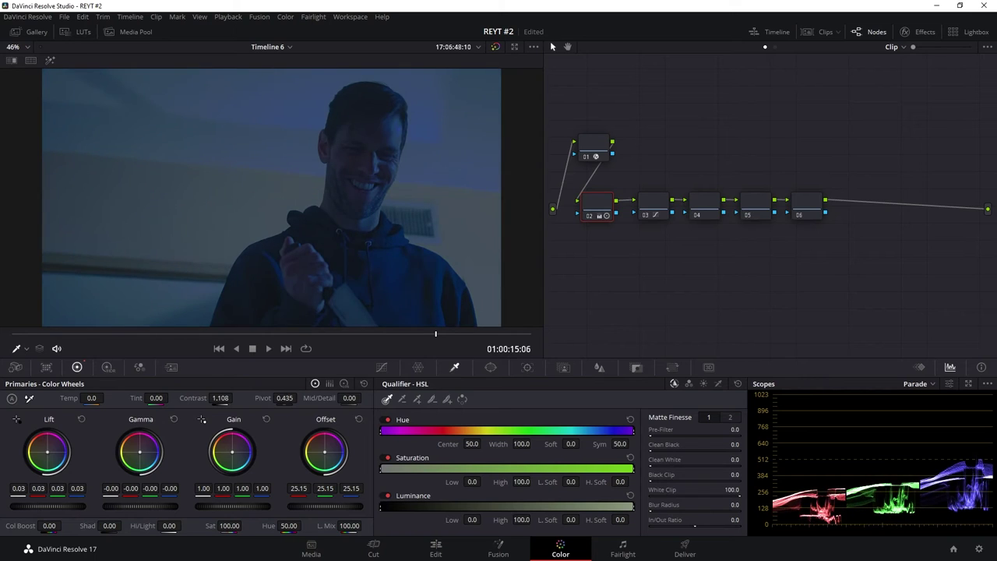
Step: Rearrange the node graph, shifting nodes 04, 05 and 06 to the right
click(696, 206)
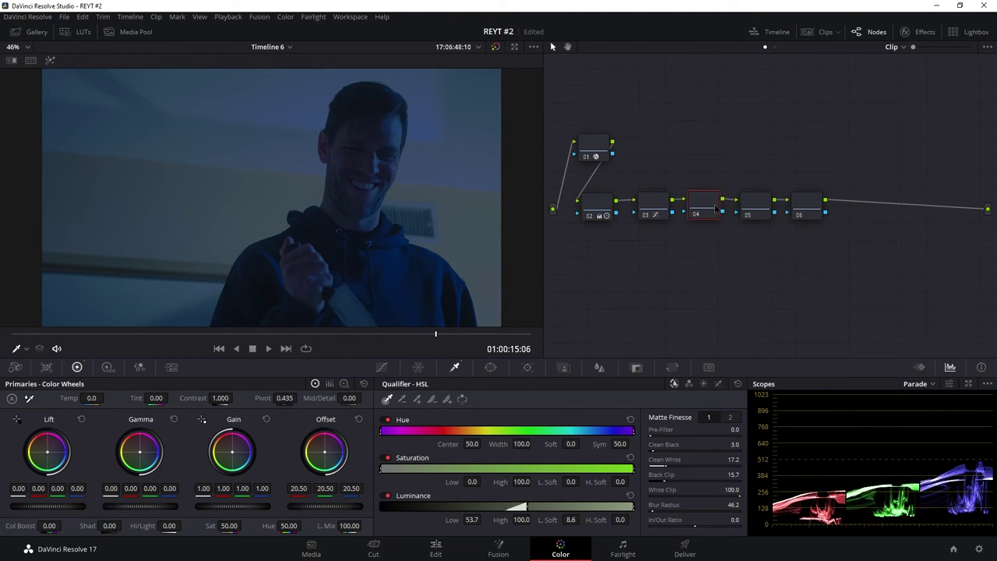
drag(855, 147, 740, 264)
drag(746, 216, 762, 216)
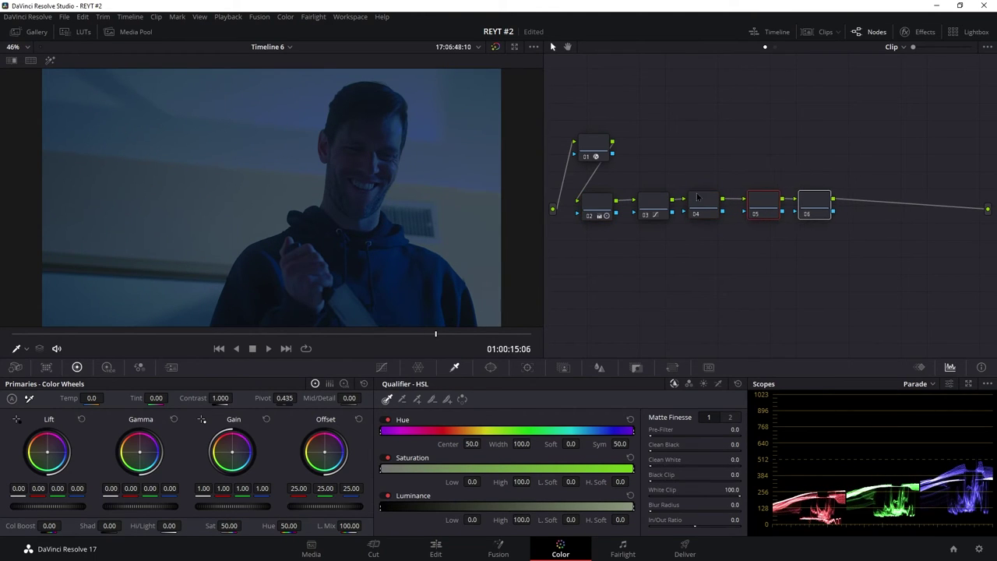
click(703, 206)
drag(703, 206, 709, 207)
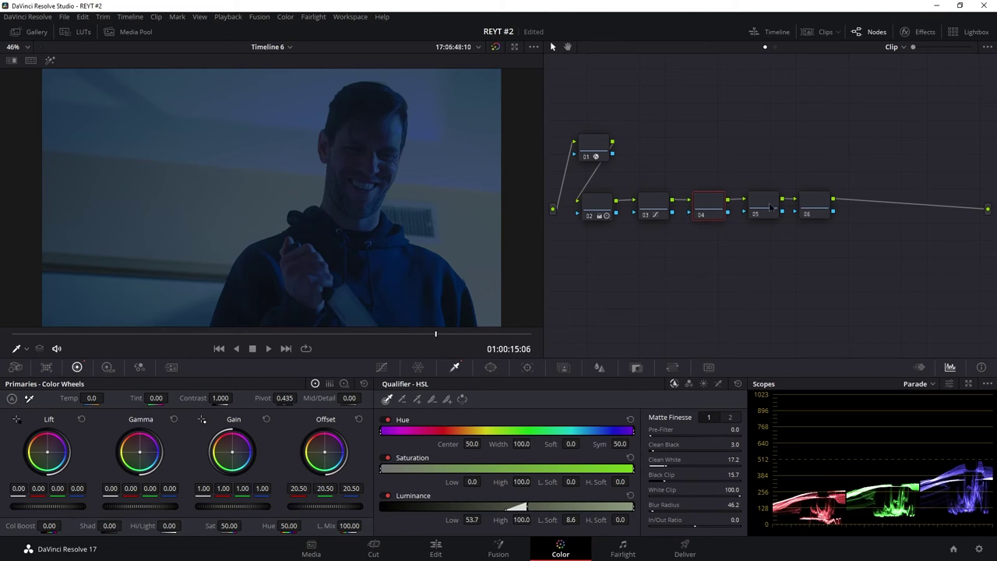
click(771, 207)
Step: Add a circle window on node 05, shaped as a soft tall oval over the face, offset 22.95
click(490, 367)
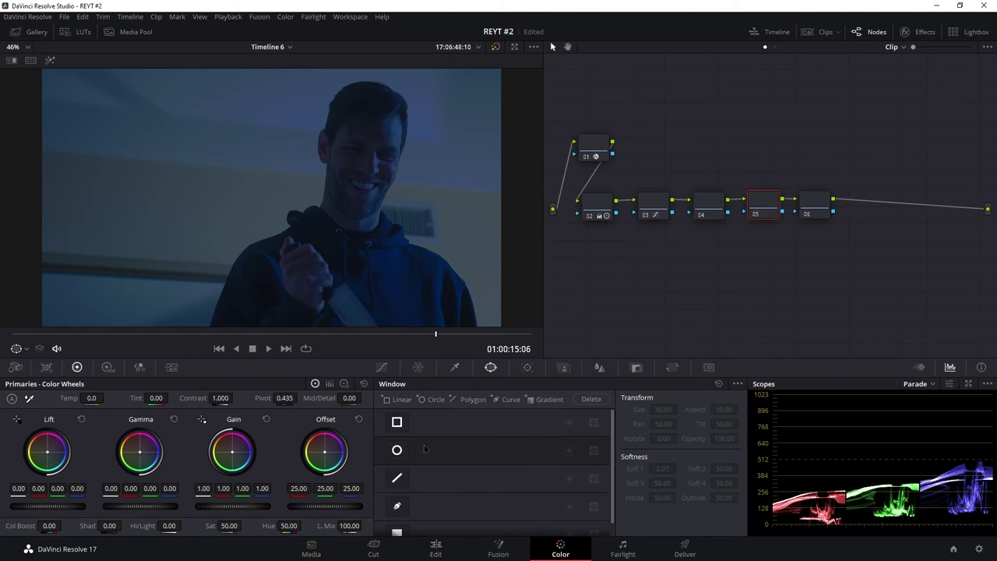
click(397, 449)
drag(222, 236, 361, 208)
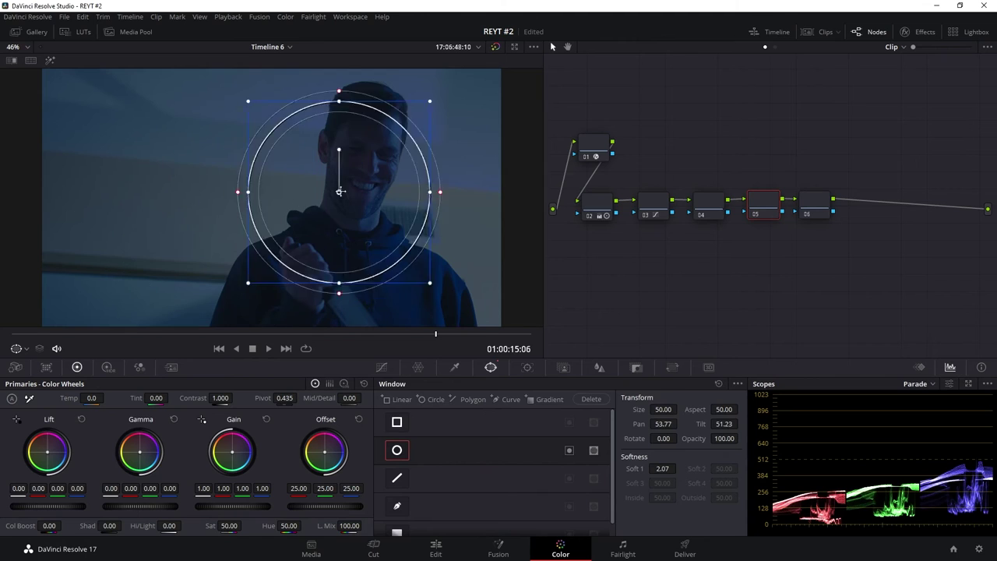
drag(368, 119, 373, 72)
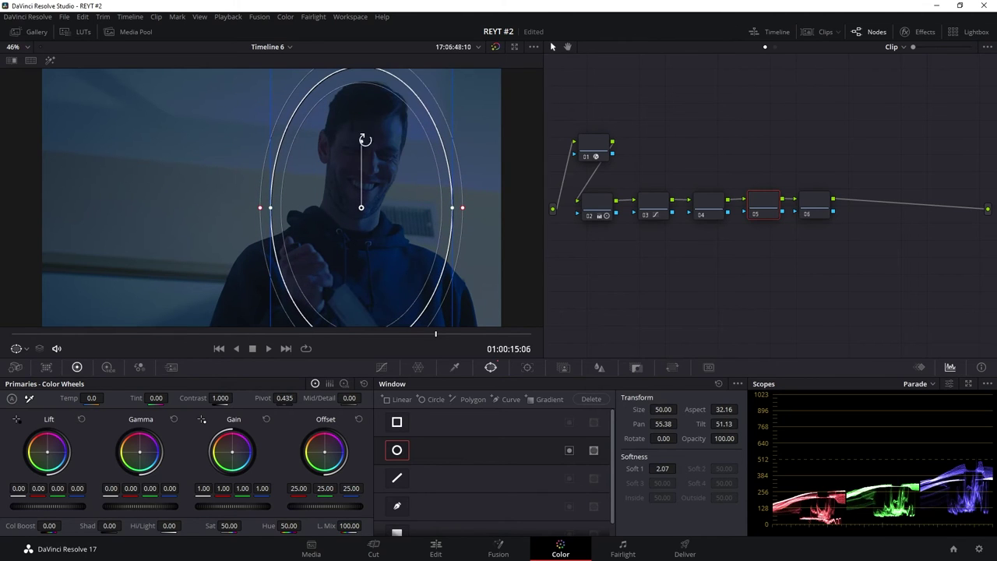
drag(361, 207, 369, 209)
mouse_move(472, 211)
mouse_down()
mouse_move(487, 211)
mouse_move(447, 211)
mouse_move(480, 210)
mouse_up()
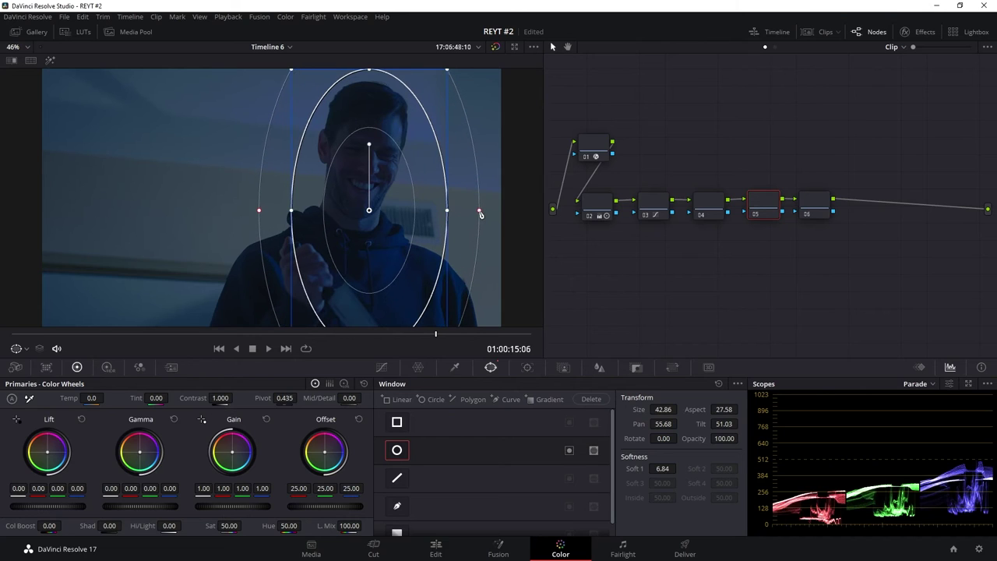
drag(369, 209, 367, 189)
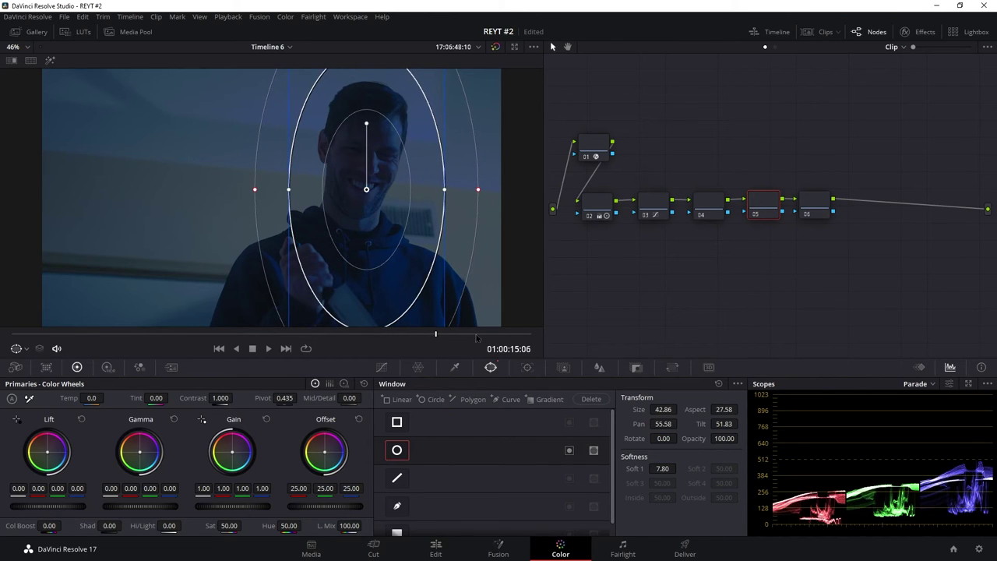
drag(324, 506, 308, 507)
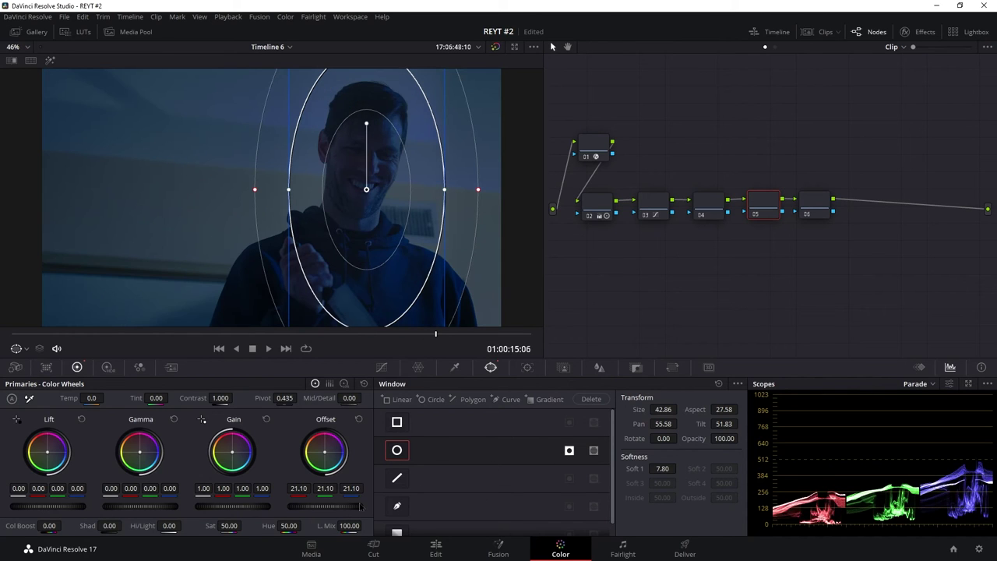
drag(324, 507, 342, 507)
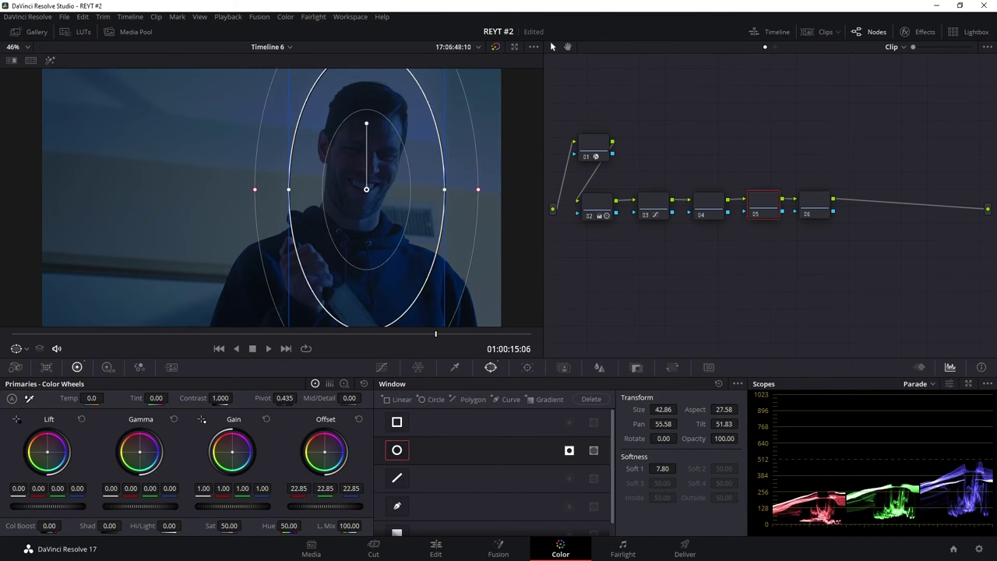
Step: Refine the oval's size, softness and position on the face, and lower offset to 22.65
drag(480, 191, 458, 189)
drag(380, 191, 375, 185)
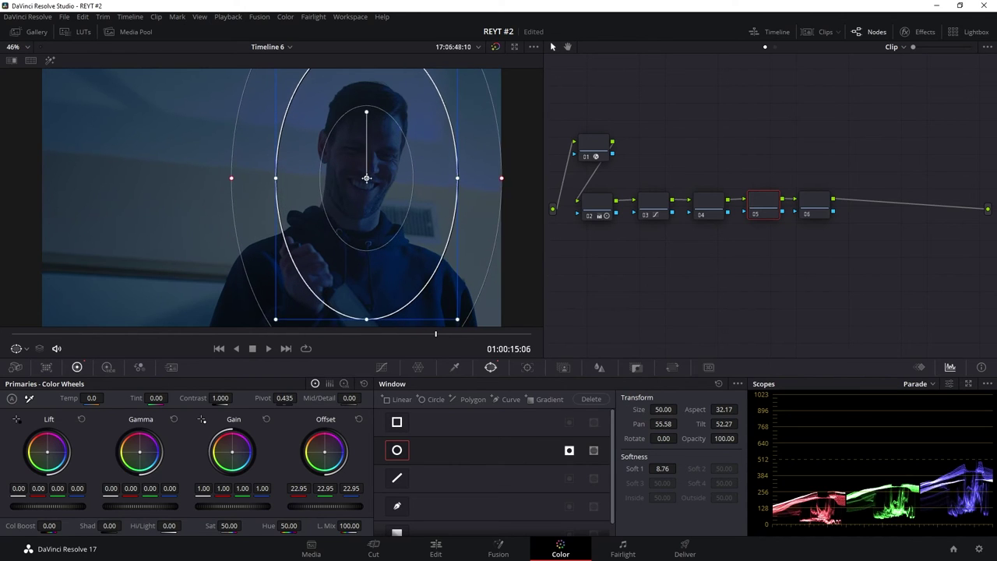
drag(272, 183, 281, 183)
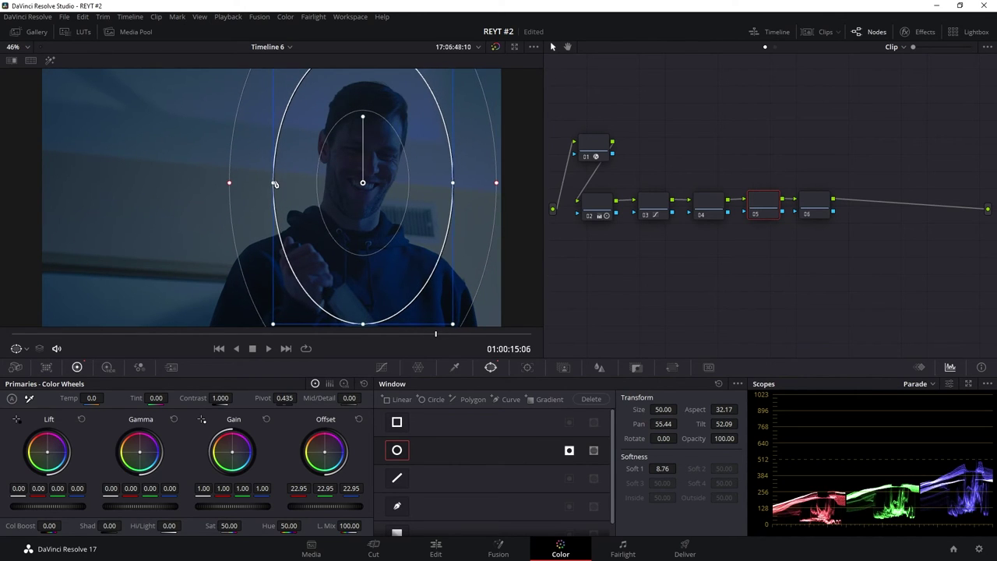
drag(362, 328, 361, 333)
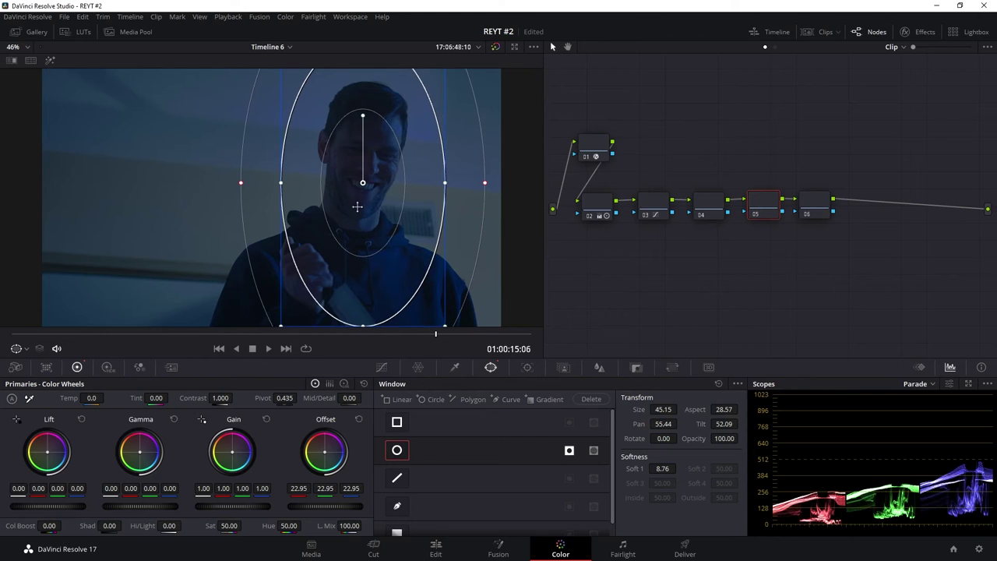
drag(363, 184, 364, 185)
drag(366, 192, 364, 189)
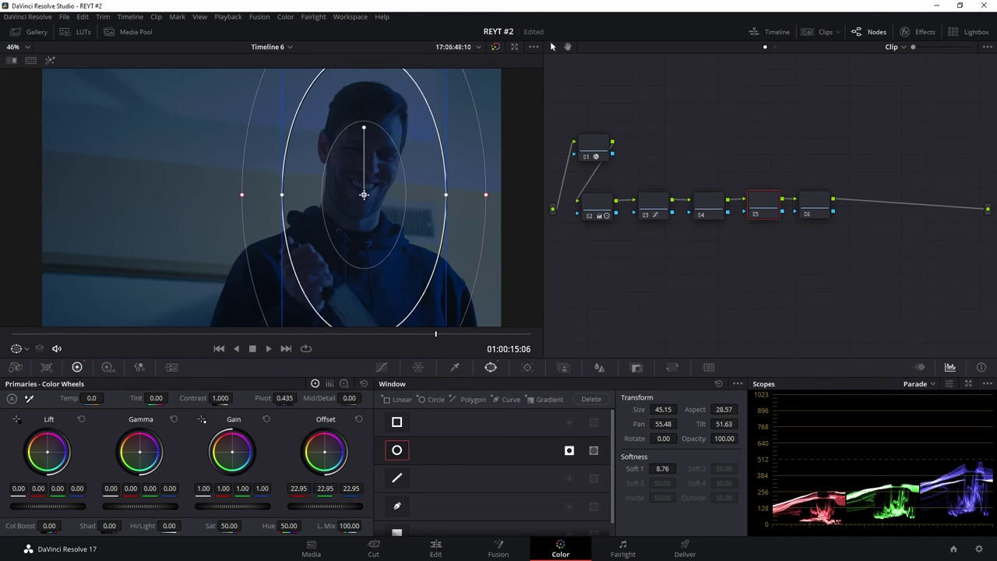
drag(347, 509, 327, 509)
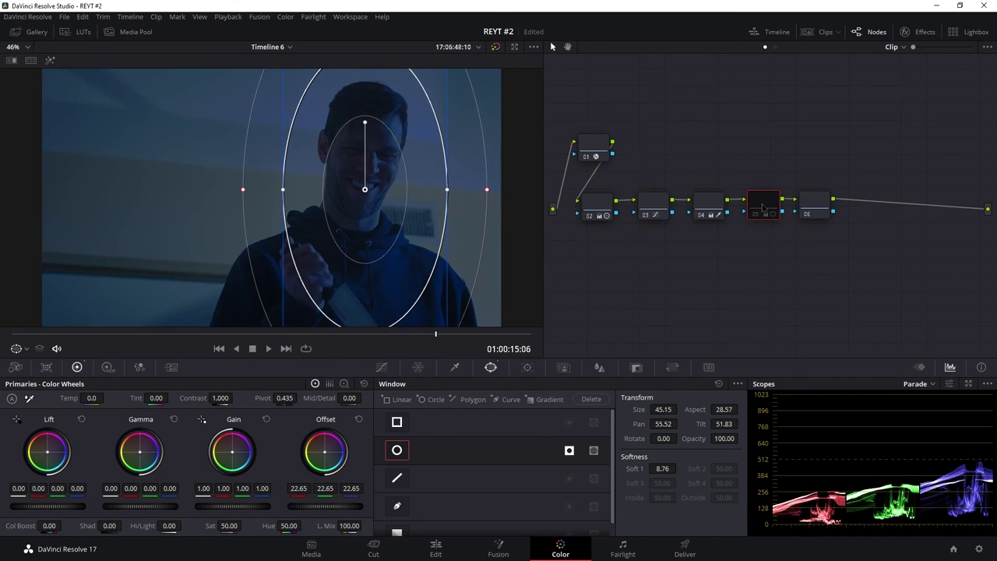
drag(815, 206, 824, 206)
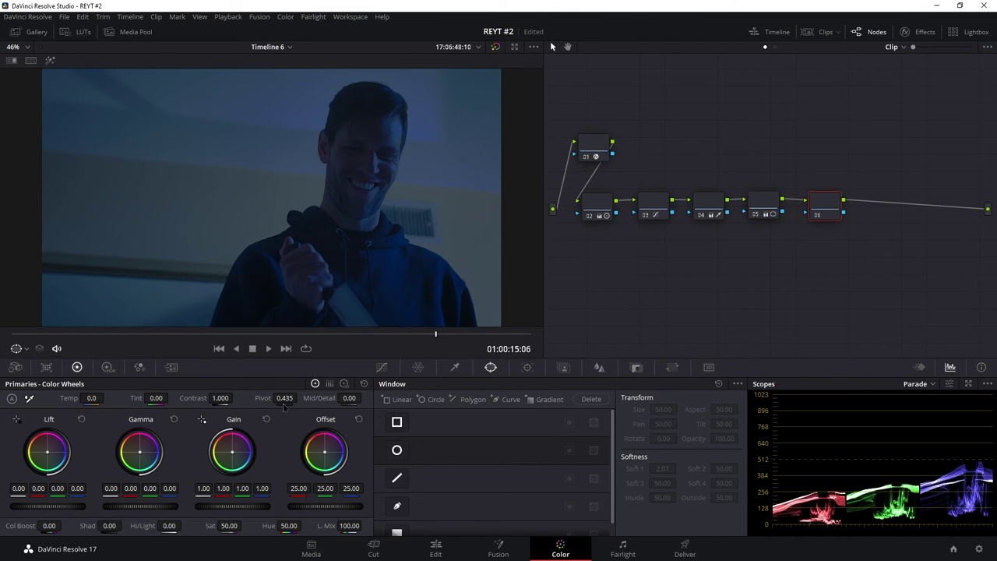
Step: Raise node 02's mid-detail slightly
click(597, 217)
drag(349, 398, 364, 398)
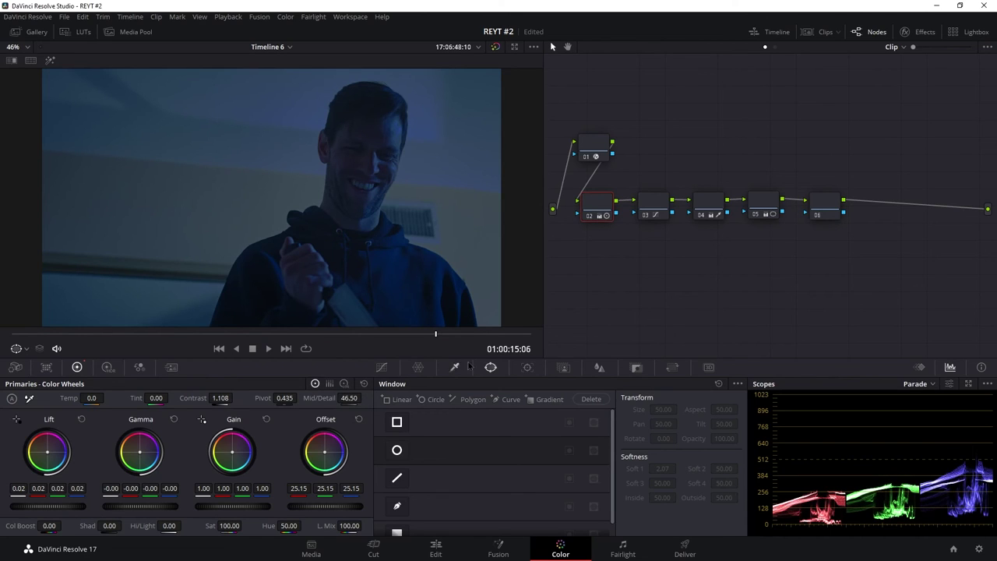
click(824, 211)
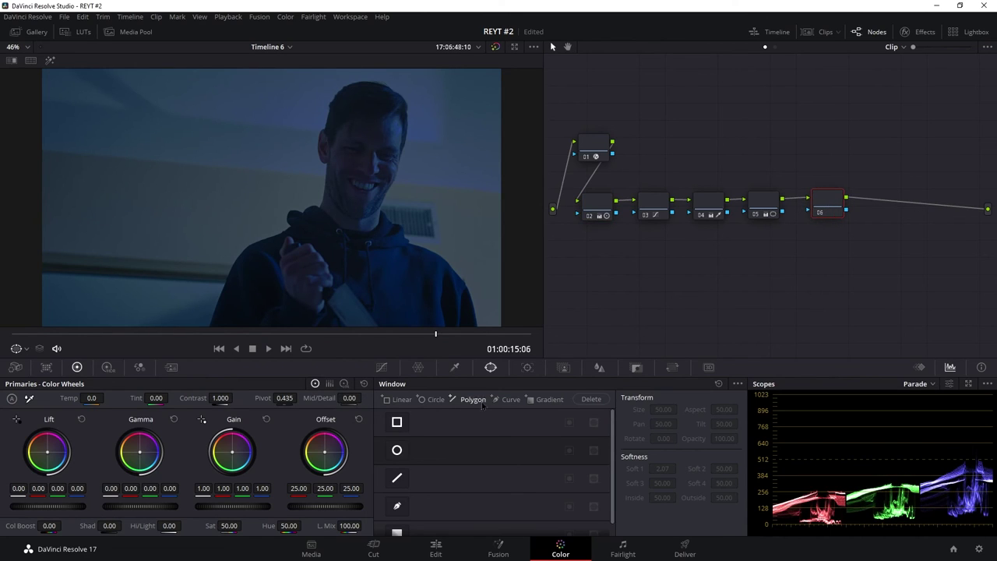
Step: On node 06, dip the blue-cyan hues to lum gain 0.70 via Hue vs Lum, and add node 07
click(382, 367)
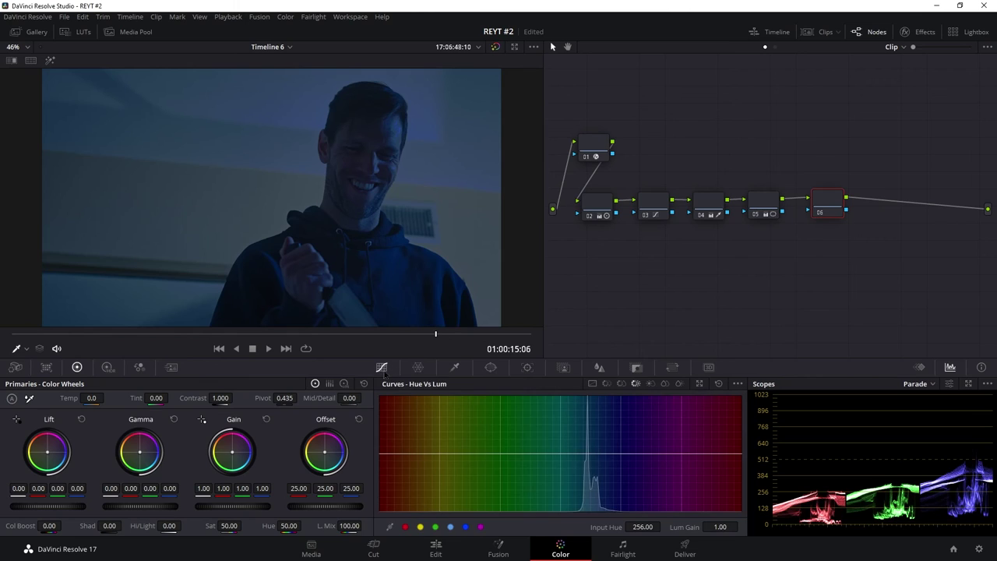
click(568, 452)
click(596, 453)
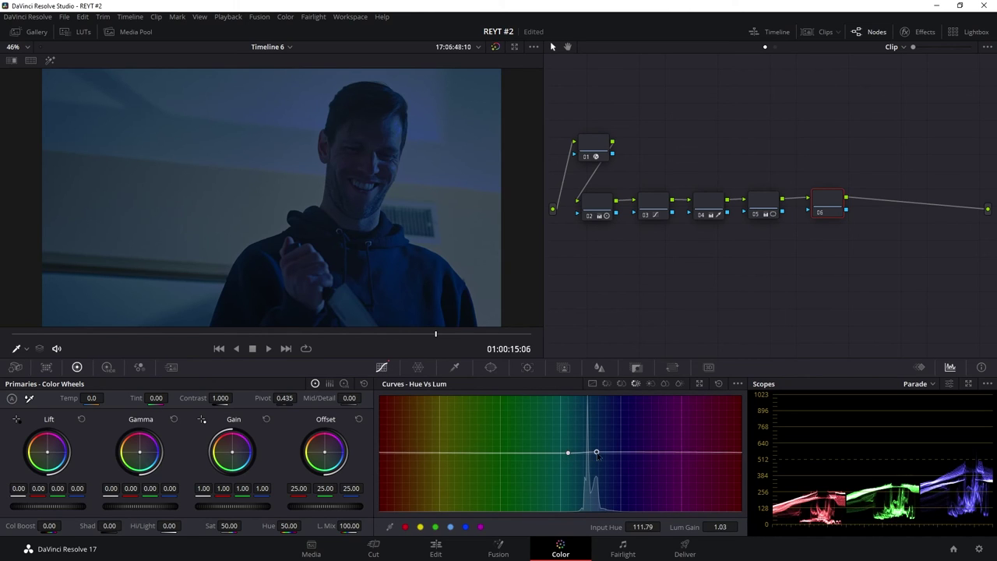
mouse_move(585, 452)
mouse_down()
mouse_move(586, 472)
mouse_move(602, 454)
mouse_move(589, 472)
mouse_up()
click(585, 468)
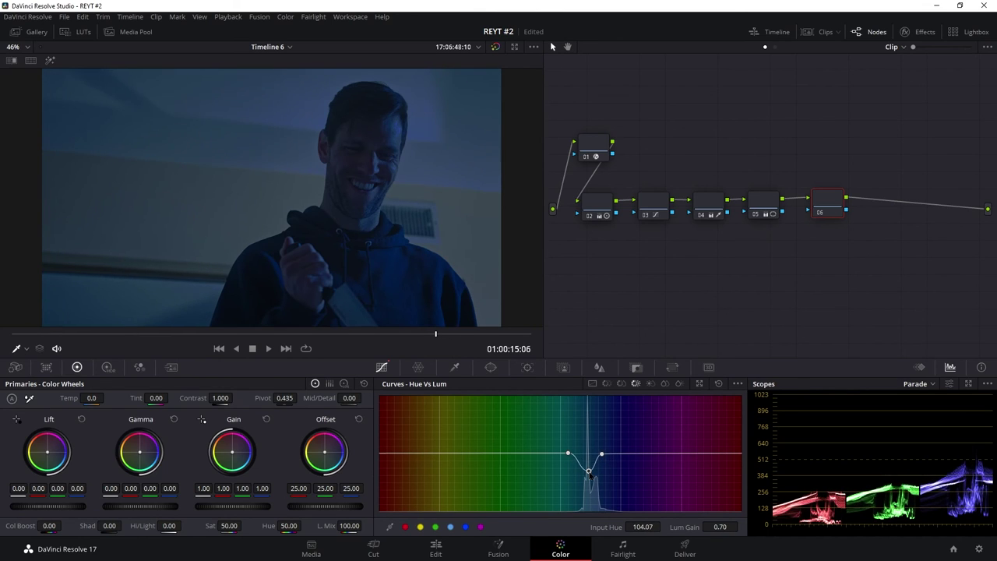
mouse_move(839, 216)
mouse_down()
mouse_move(828, 219)
mouse_move(874, 212)
mouse_up()
key(alt+s)
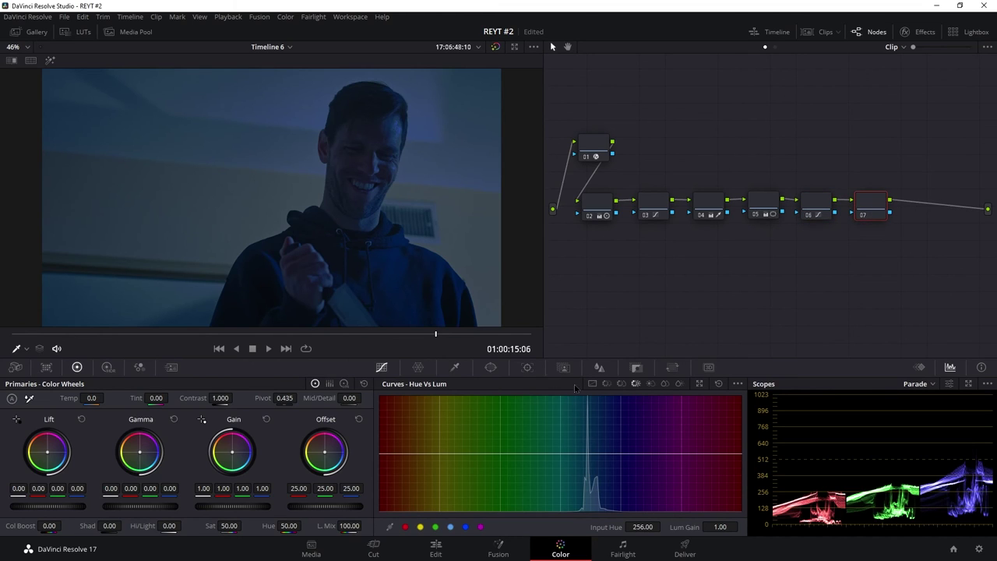
Step: Try a Hue vs Sat boost on node 07's blue hues
click(621, 383)
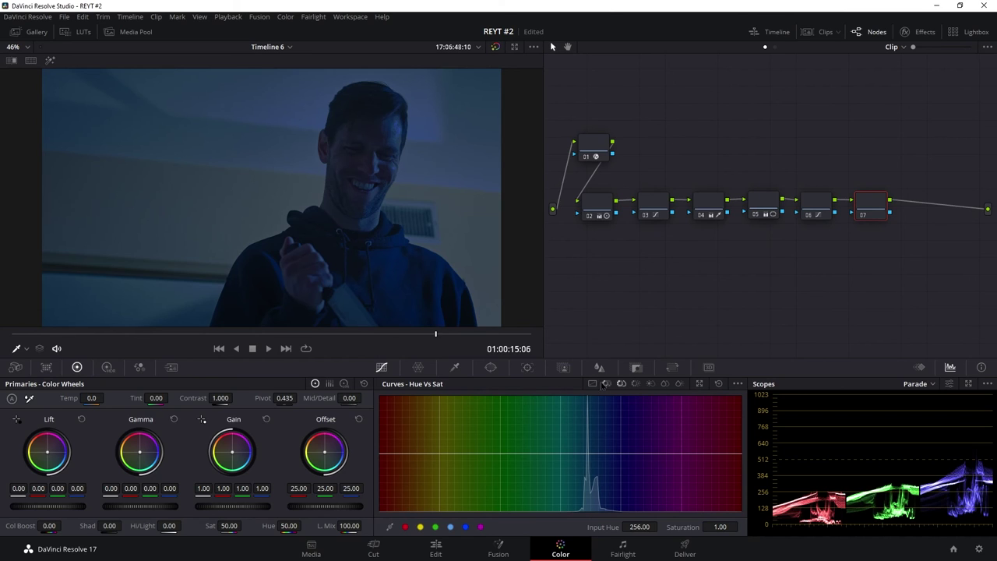
click(558, 453)
click(624, 453)
mouse_move(587, 453)
mouse_down()
mouse_move(588, 443)
mouse_move(587, 452)
mouse_up()
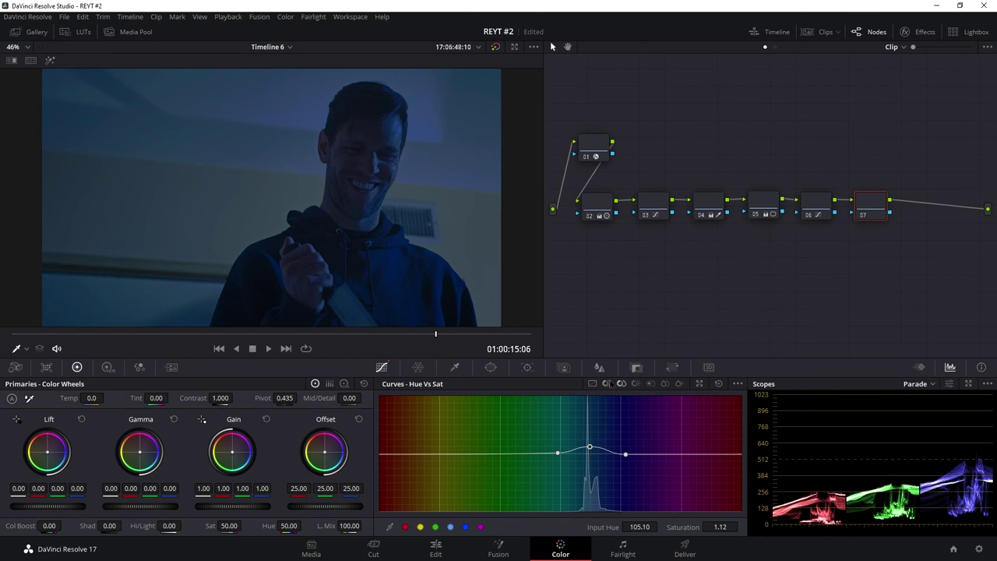
Step: Rotate the blue hues 5.60 at input hue 105.10 with Hue vs Hue; place node 07 below node 02
click(607, 383)
click(560, 453)
click(621, 453)
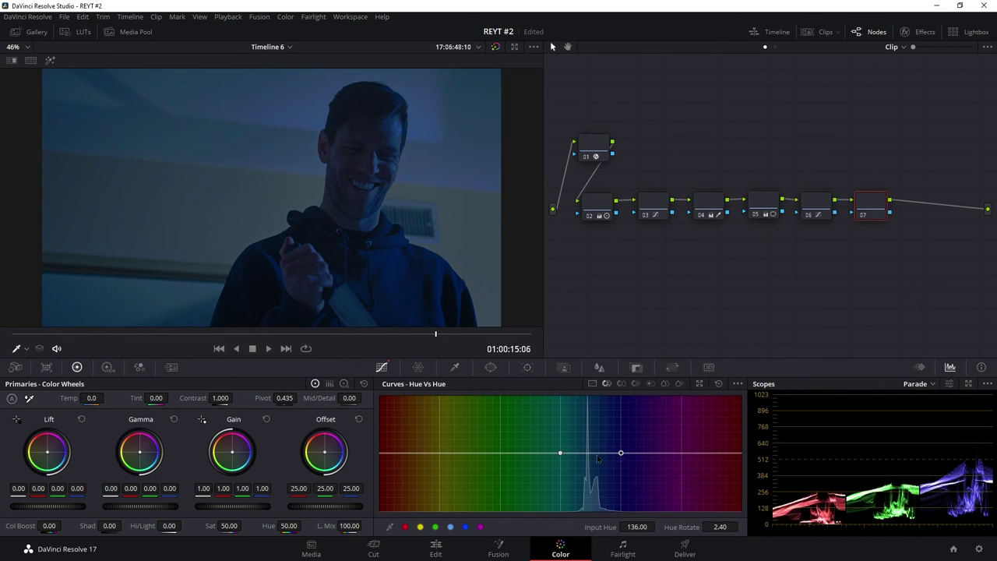
drag(588, 452, 590, 454)
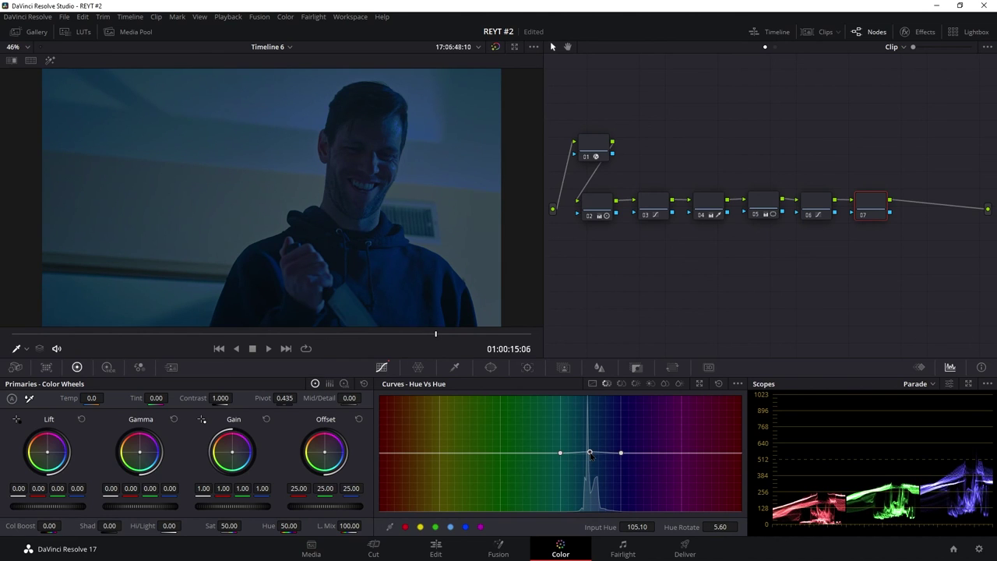
mouse_move(869, 209)
mouse_down()
mouse_move(589, 244)
mouse_move(590, 262)
mouse_up()
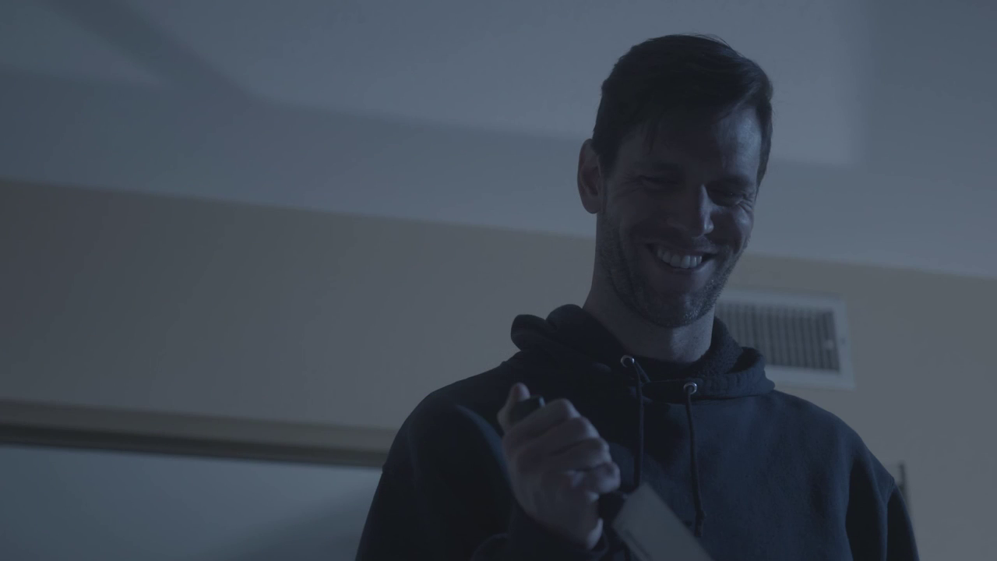